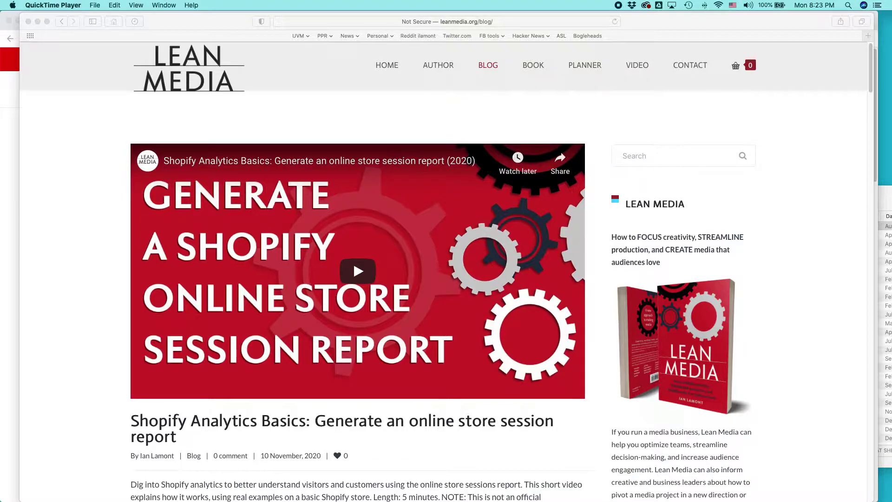
Check the Word 2016 Cheat Sheet row in the Shopify products list, then return to the Chrome storefront.
{"action": "key", "text": "super+Tab"}
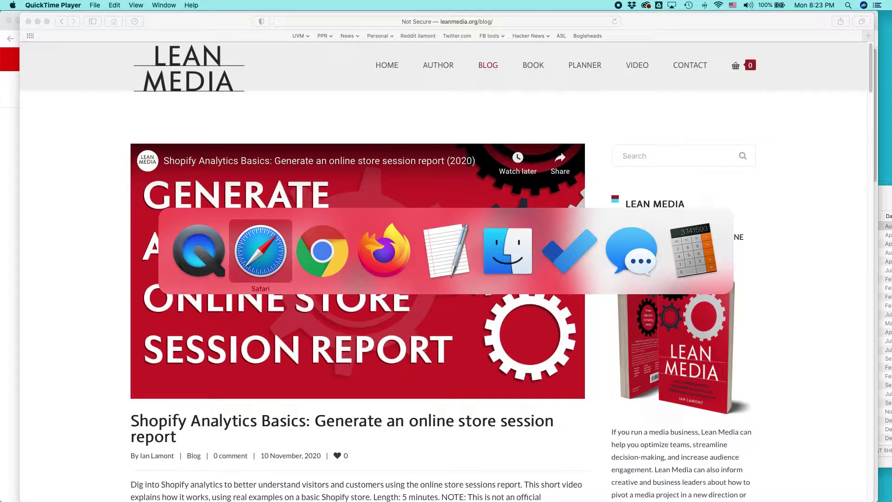
{"action": "key", "text": "super+Tab"}
{"action": "key", "text": "super+Tab"}
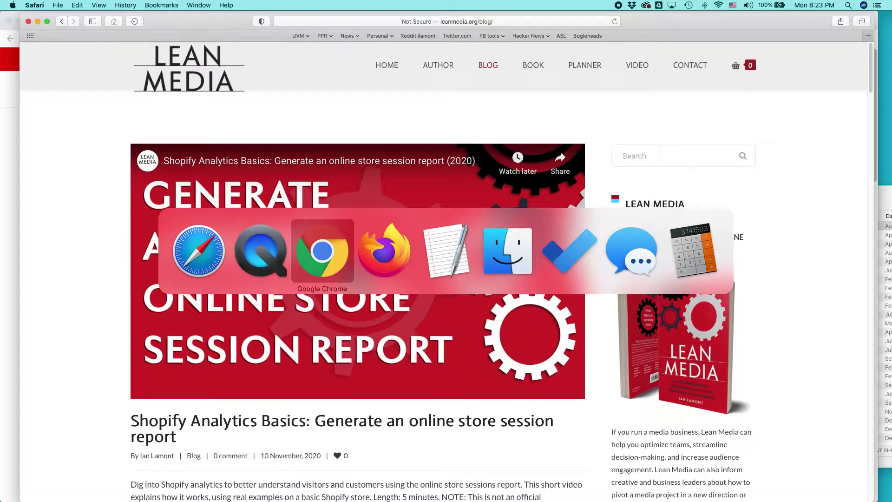
{"action": "key", "text": "super+Tab"}
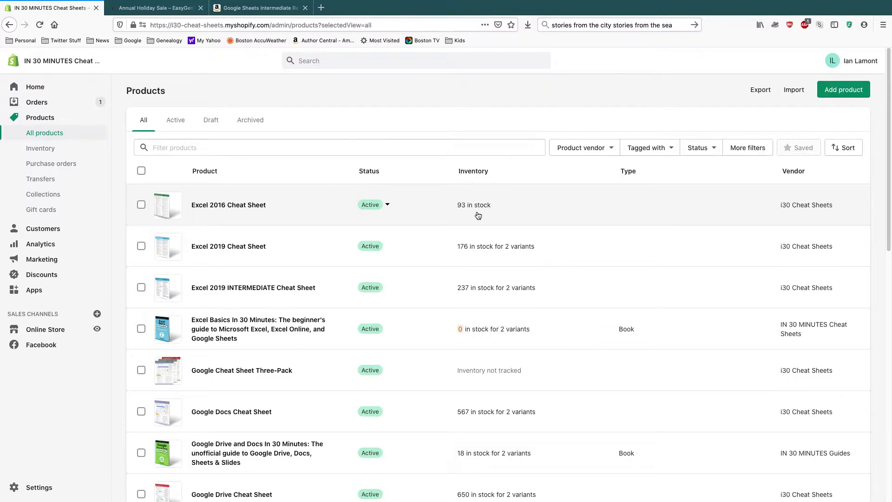
{"action": "scroll", "coordinate": [478, 215], "scroll_direction": "down", "scroll_amount": 6}
{"action": "scroll", "coordinate": [478, 215], "scroll_direction": "down", "scroll_amount": 6}
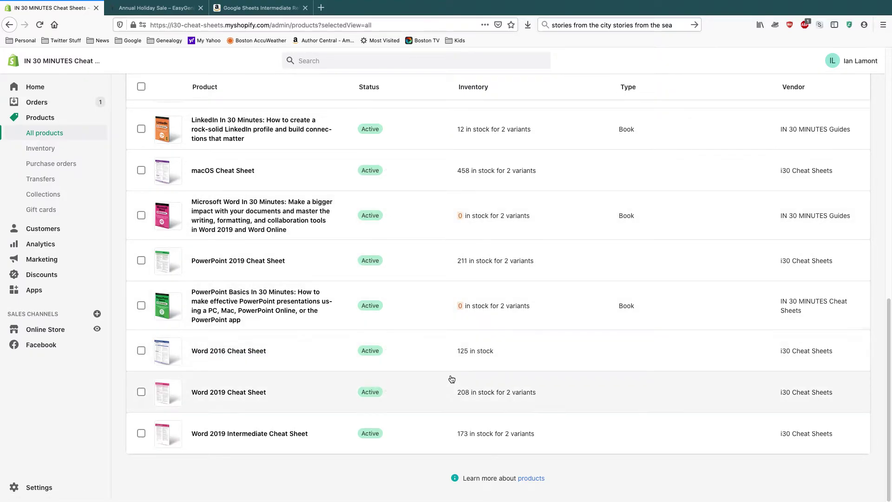
{"action": "key", "text": "super+Tab"}
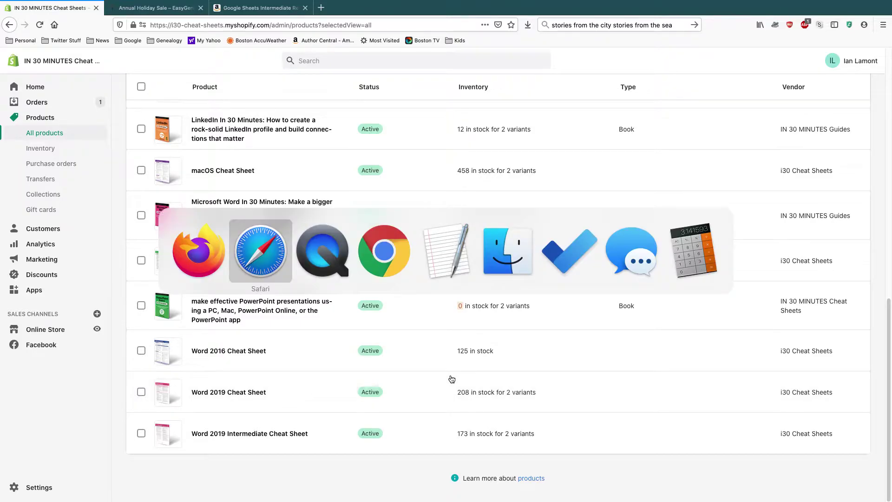
{"action": "key", "text": "super+Tab"}
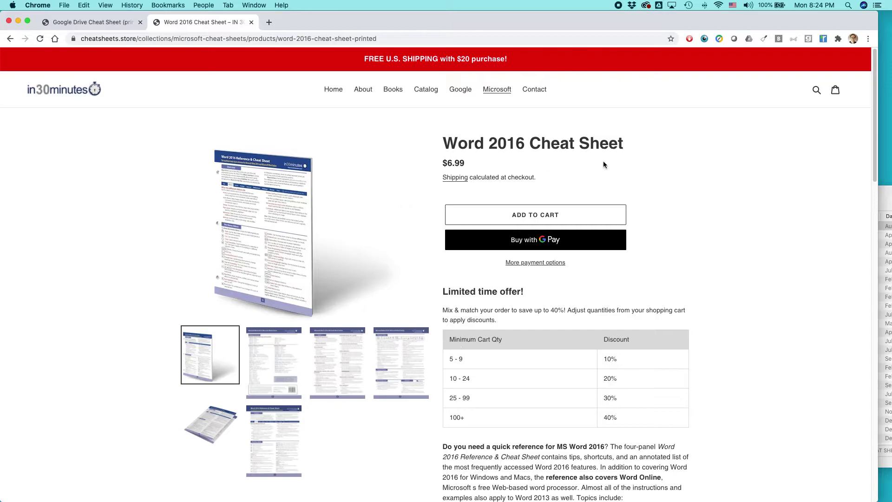
Set the Google Drive Cheat Sheet storefront page to PDF format, then go back to the Word 2016 page.
{"action": "left_click_drag", "start_coordinate": [443, 143], "coordinate": [629, 143]}
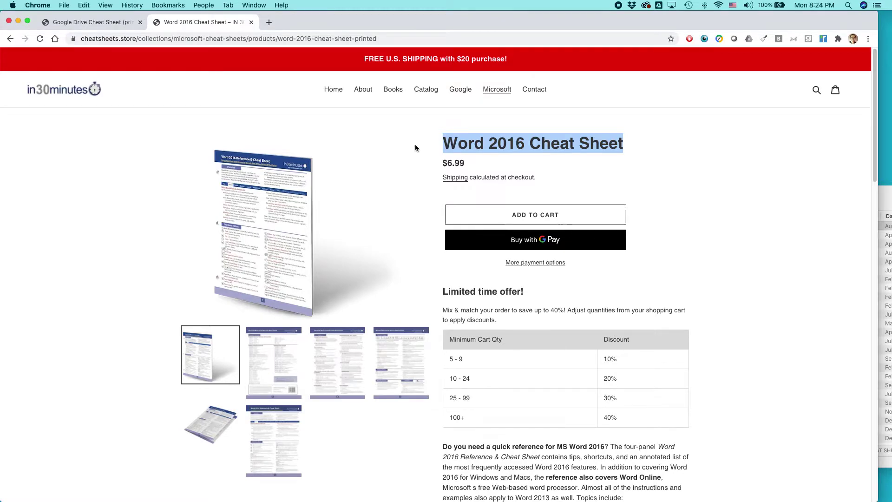
{"action": "left_click", "coordinate": [74, 24]}
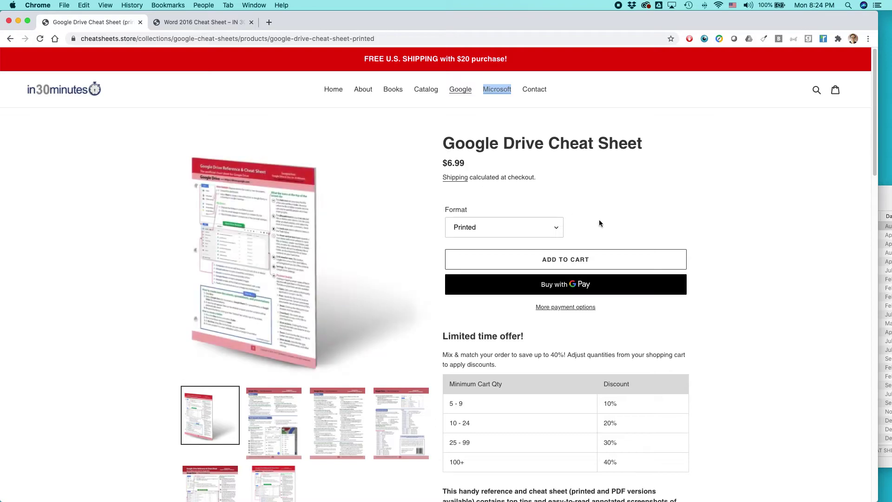
{"action": "left_click_drag", "start_coordinate": [446, 210], "coordinate": [471, 211]}
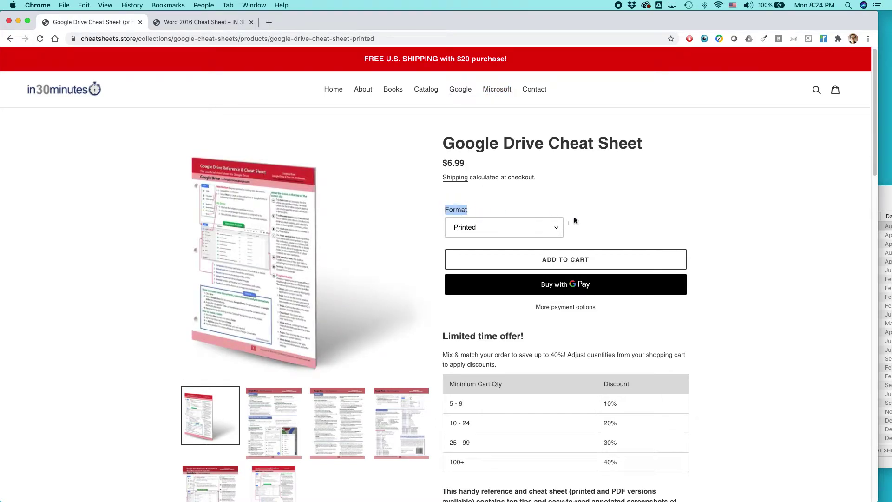
{"action": "left_click", "coordinate": [558, 230]}
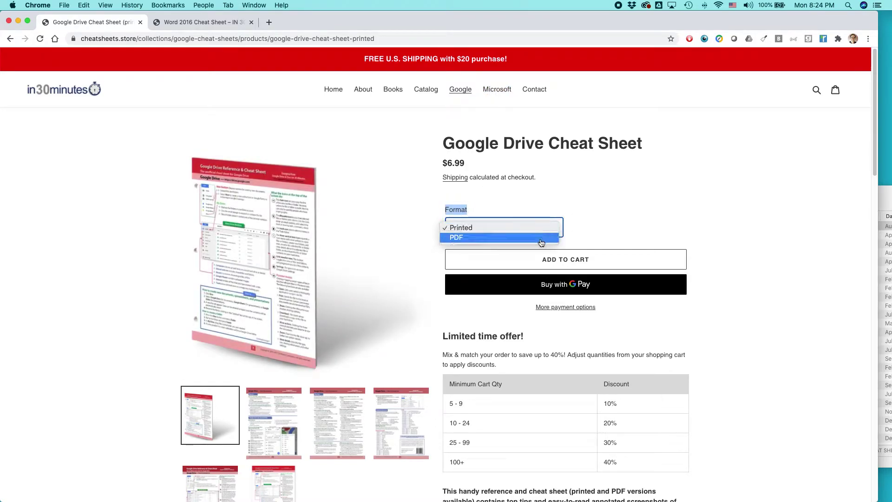
{"action": "left_click", "coordinate": [540, 237]}
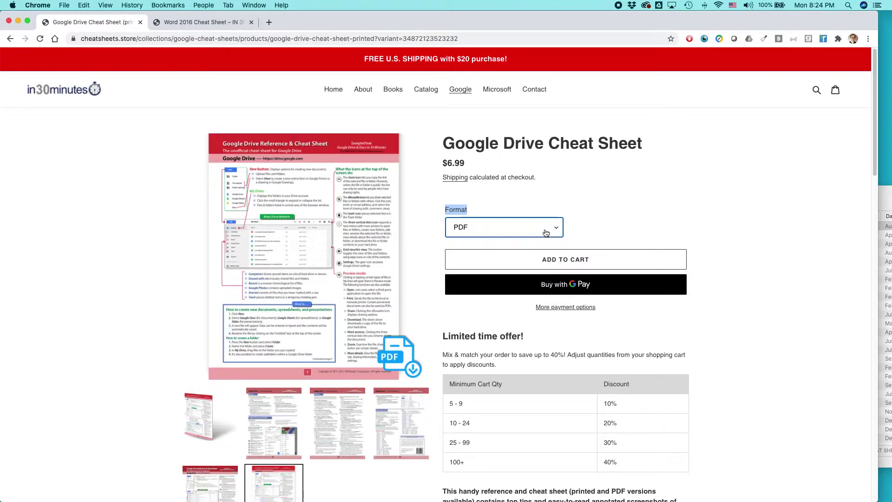
{"action": "mouse_move", "coordinate": [376, 361]}
{"action": "left_click", "coordinate": [210, 22]}
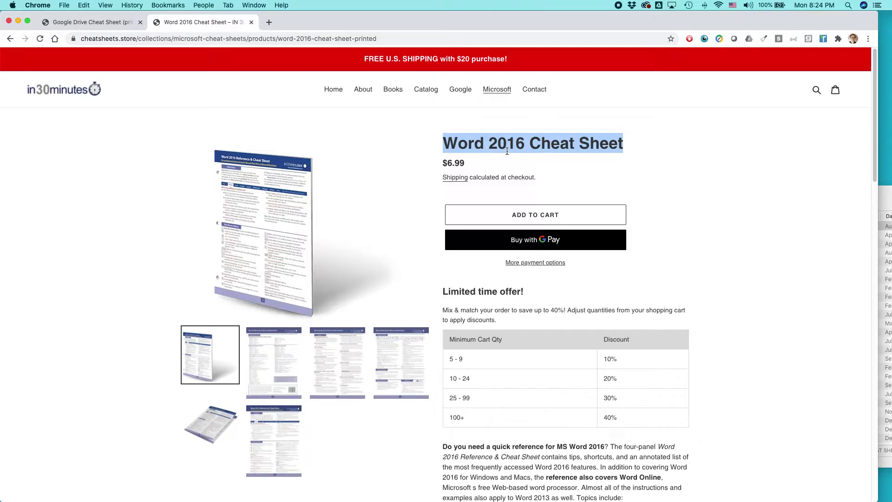
{"action": "left_click", "coordinate": [453, 146]}
{"action": "left_click_drag", "start_coordinate": [453, 146], "coordinate": [633, 150]}
{"action": "key", "text": "super+Tab"}
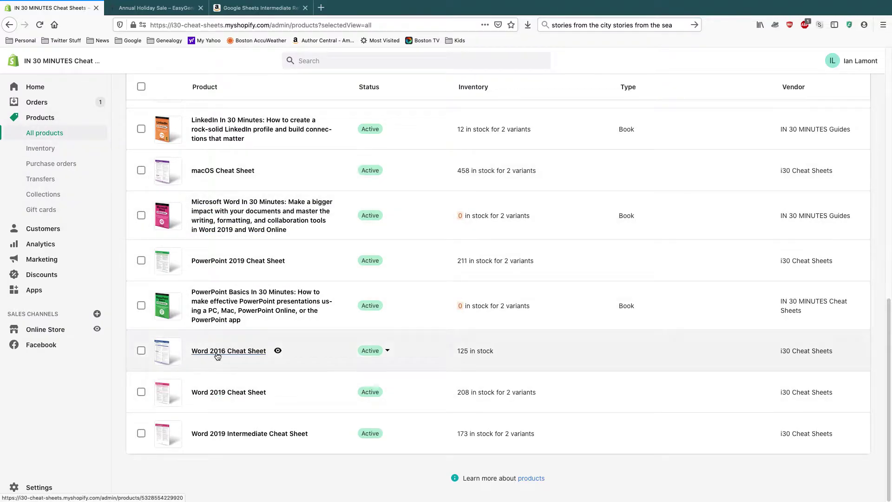
Open the Word 2016 Cheat Sheet product editor and zoom the admin page in.
{"action": "left_click", "coordinate": [217, 352]}
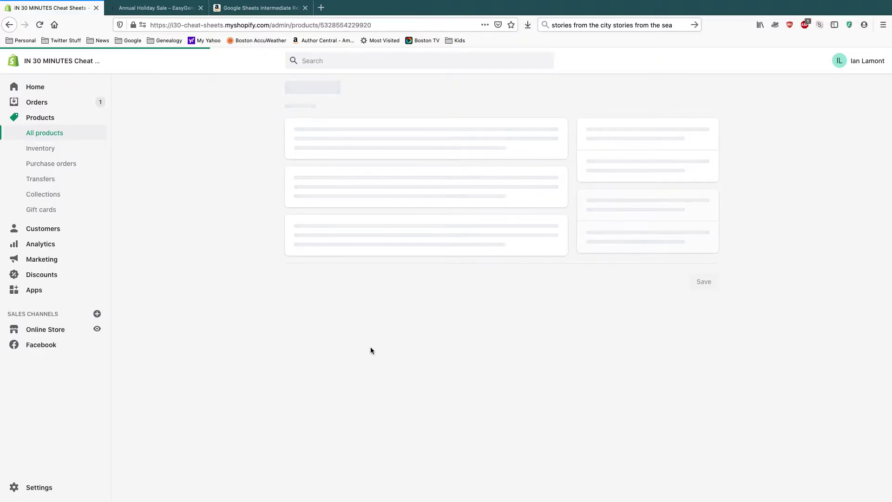
{"action": "key", "text": "ctrl+plus"}
{"action": "key", "text": "ctrl+plus"}
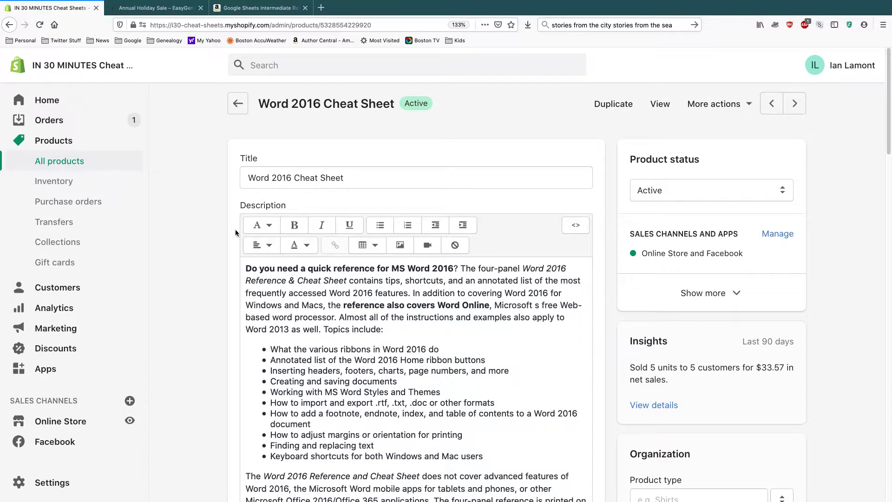
Scroll the Word 2016 Cheat Sheet page down to the Variants section and highlight its heading.
{"action": "scroll", "coordinate": [195, 230], "scroll_direction": "down", "scroll_amount": 5}
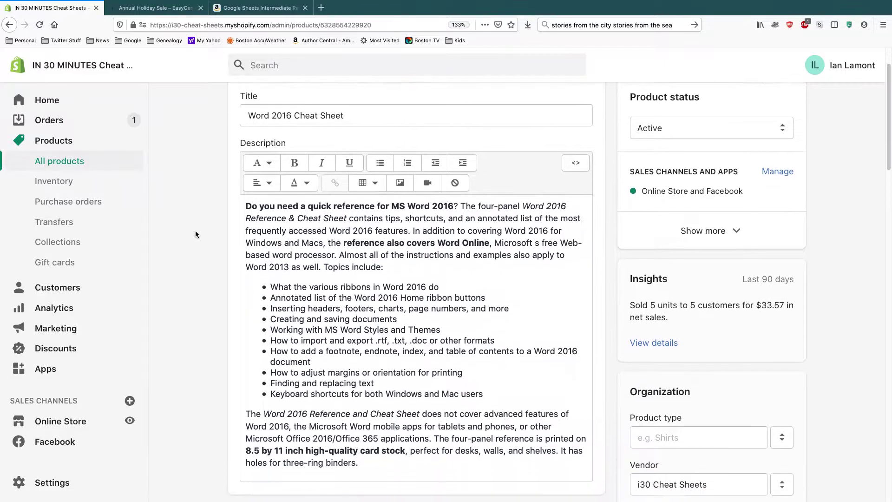
{"action": "scroll", "coordinate": [196, 231], "scroll_direction": "down", "scroll_amount": 2}
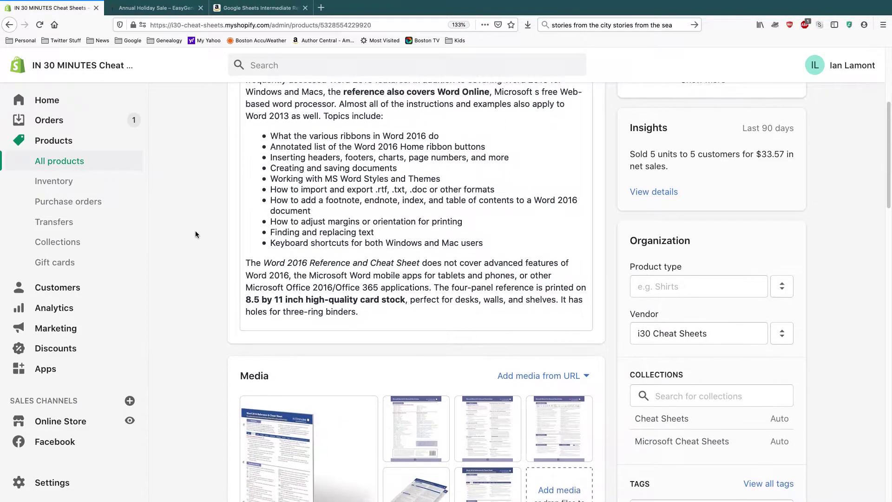
{"action": "scroll", "coordinate": [208, 231], "scroll_direction": "down", "scroll_amount": 3}
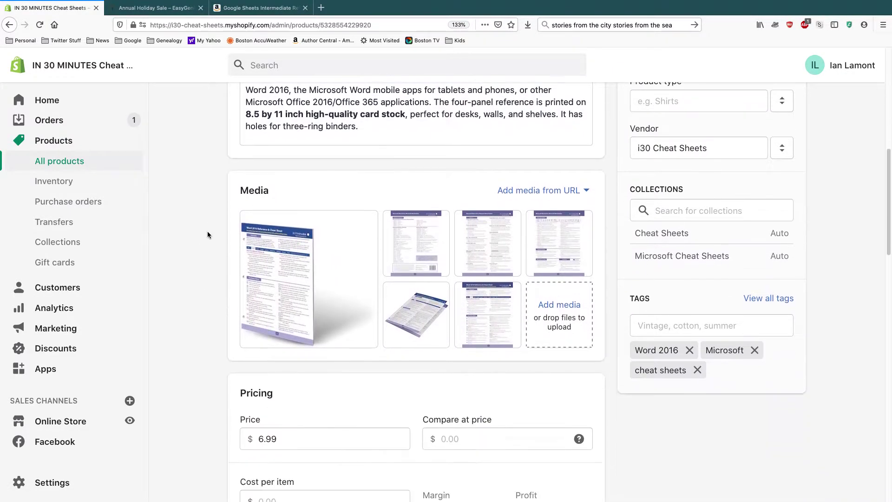
{"action": "scroll", "coordinate": [215, 215], "scroll_direction": "down", "scroll_amount": 1}
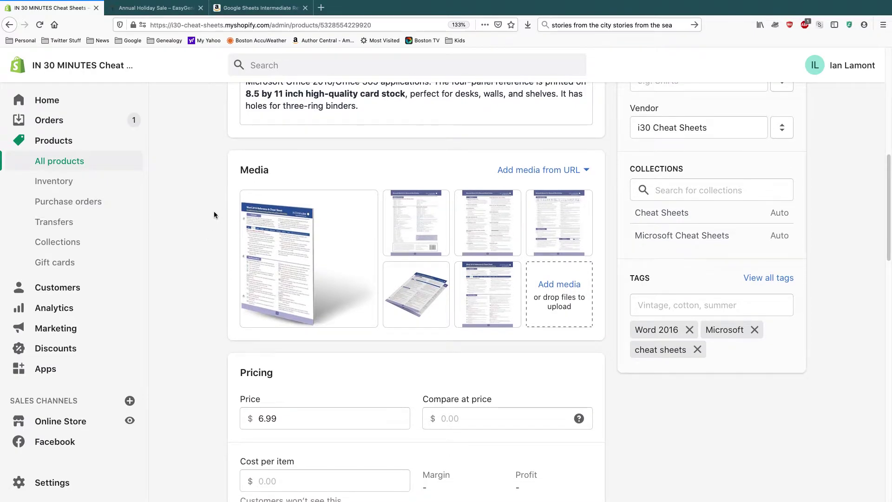
{"action": "scroll", "coordinate": [213, 215], "scroll_direction": "down", "scroll_amount": 2}
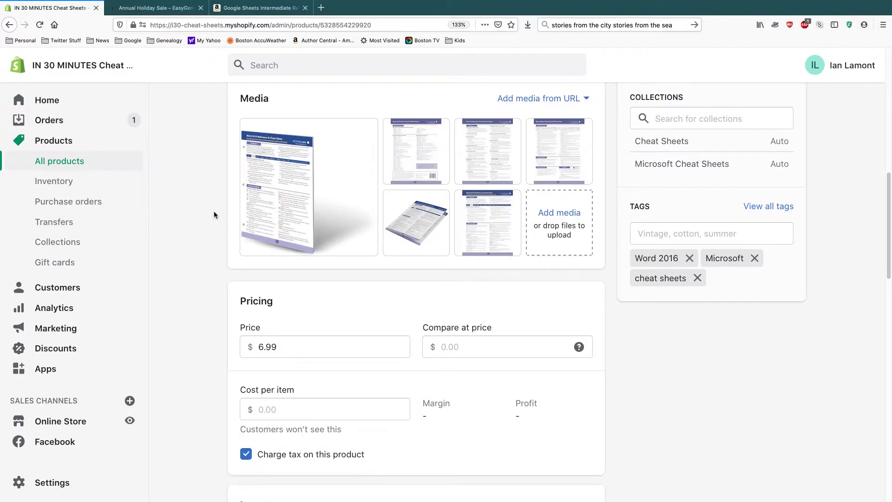
{"action": "scroll", "coordinate": [214, 215], "scroll_direction": "down", "scroll_amount": 3}
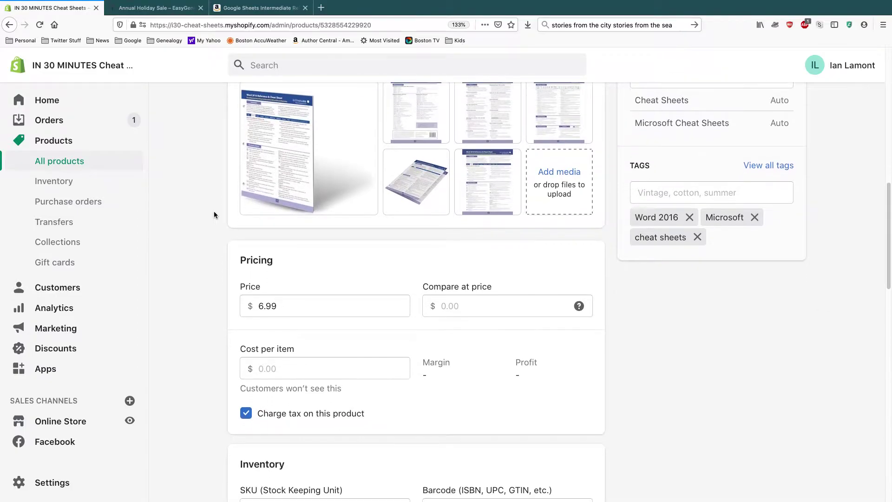
{"action": "scroll", "coordinate": [214, 215], "scroll_direction": "down", "scroll_amount": 4}
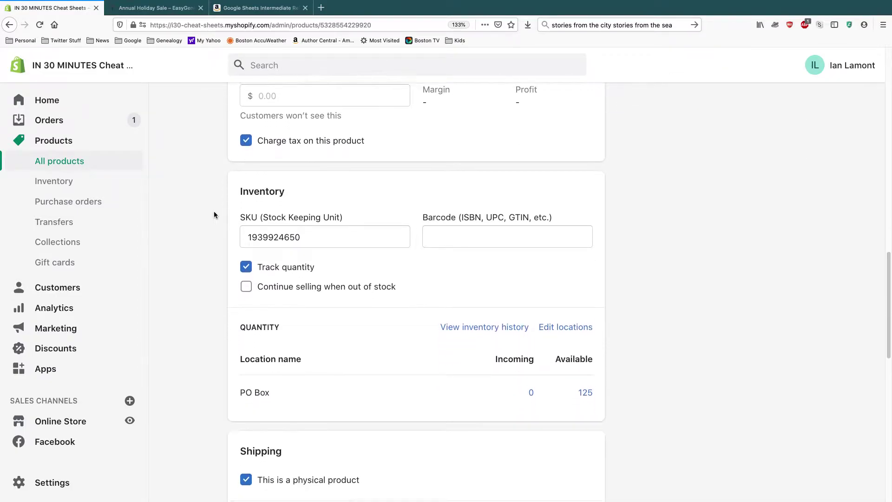
{"action": "scroll", "coordinate": [214, 215], "scroll_direction": "down", "scroll_amount": 3}
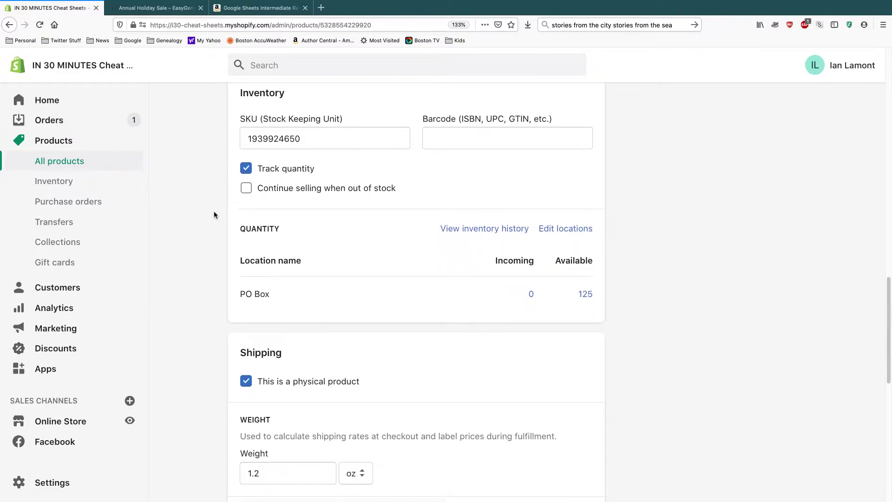
{"action": "scroll", "coordinate": [268, 225], "scroll_direction": "down", "scroll_amount": 3}
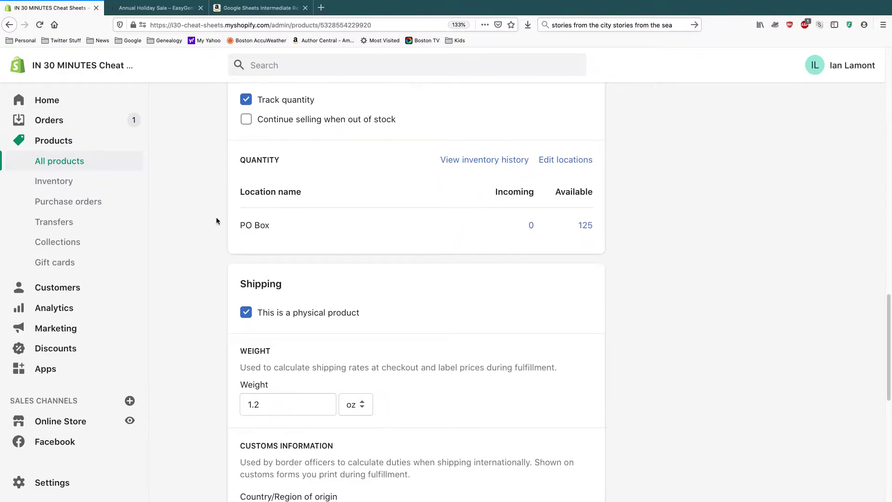
{"action": "scroll", "coordinate": [215, 223], "scroll_direction": "down", "scroll_amount": 6}
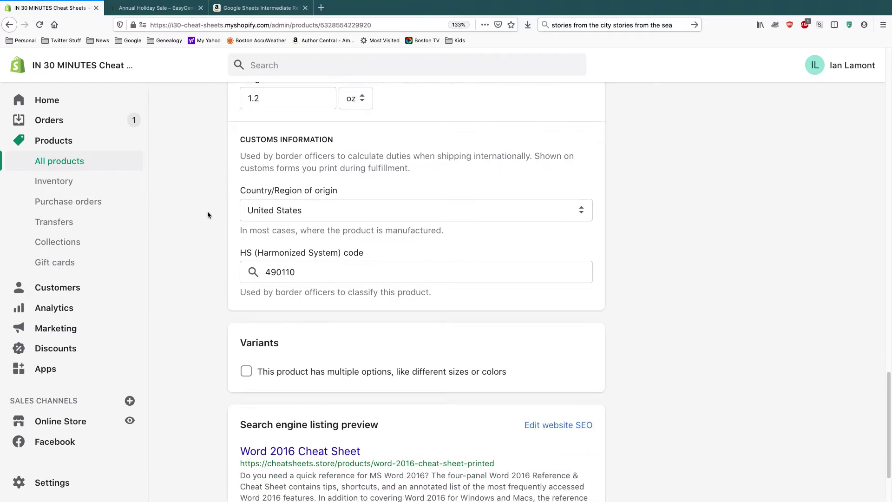
{"action": "scroll", "coordinate": [208, 215], "scroll_direction": "down", "scroll_amount": 1}
{"action": "left_click_drag", "start_coordinate": [239, 251], "coordinate": [280, 254]}
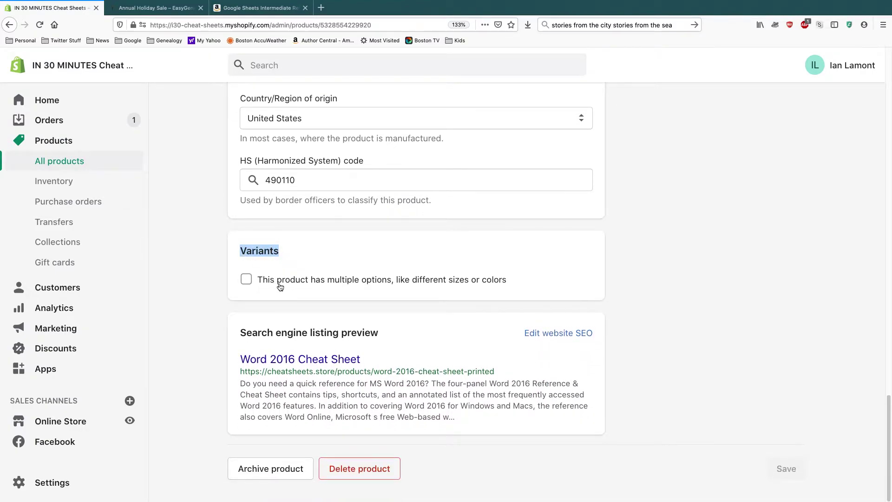
Enable multiple options and rename Option 1 from Size to Format.
{"action": "left_click", "coordinate": [246, 283]}
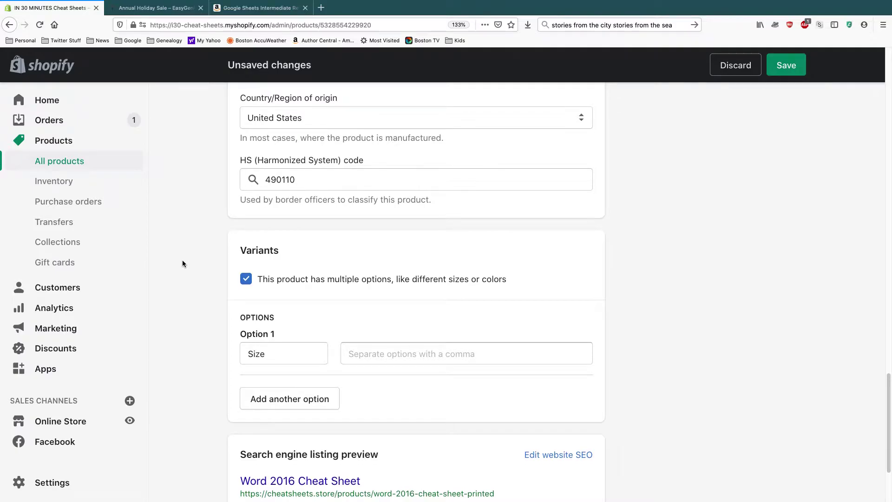
{"action": "scroll", "coordinate": [182, 264], "scroll_direction": "down", "scroll_amount": 1}
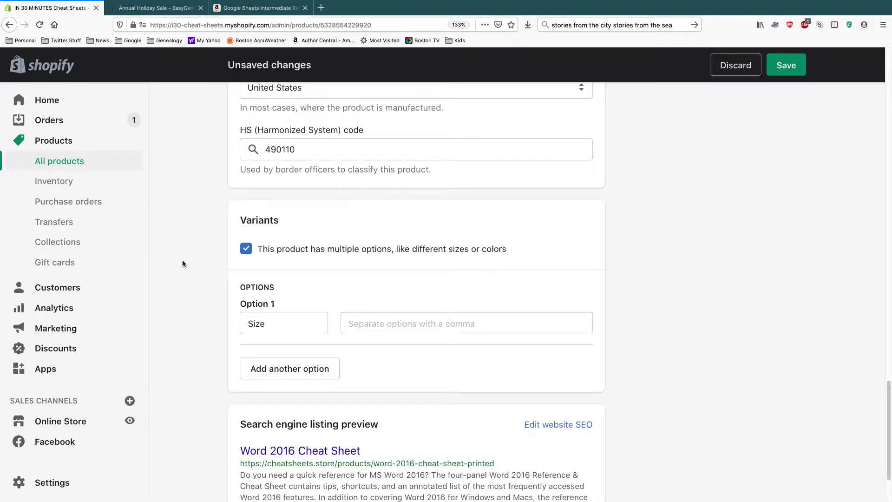
{"action": "left_click", "coordinate": [261, 324]}
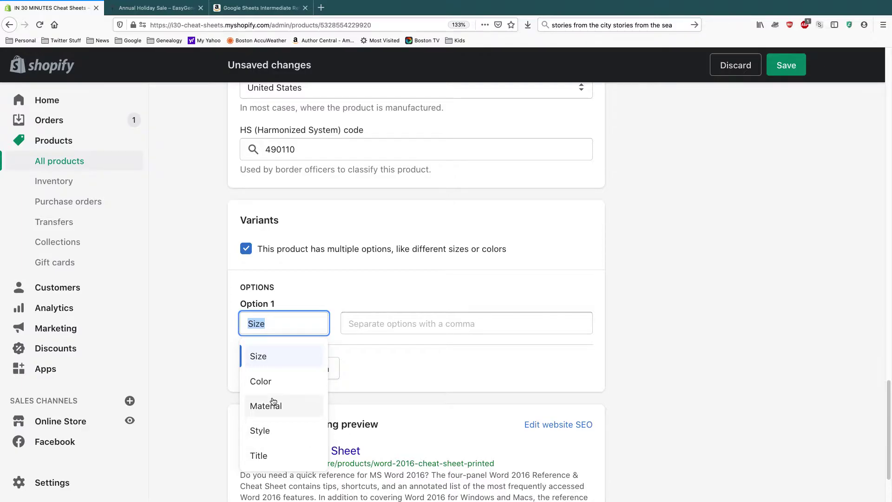
{"action": "left_click", "coordinate": [273, 319]}
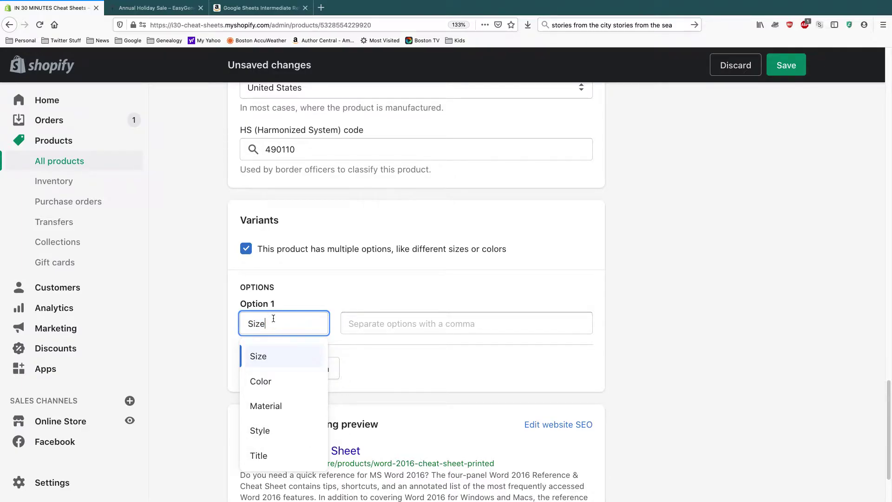
{"action": "left_click_drag", "start_coordinate": [271, 323], "coordinate": [241, 323]}
{"action": "type", "text": "Format"}
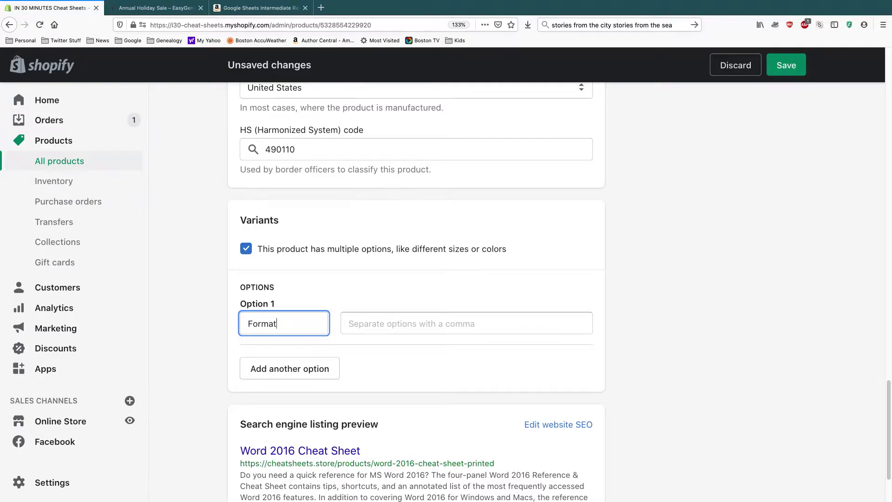
Enter Printed and PDF as the Format values, previewing two variants at $6.99.
{"action": "left_click", "coordinate": [382, 324]}
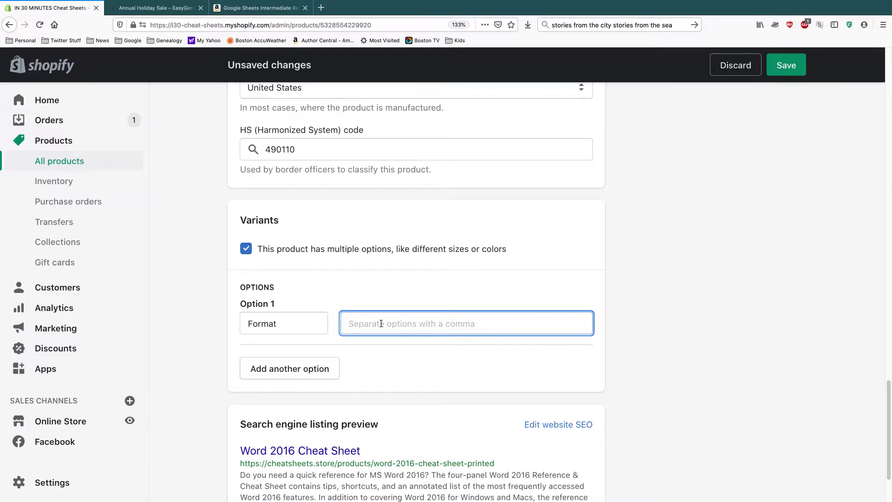
{"action": "type", "text": "Printed"}
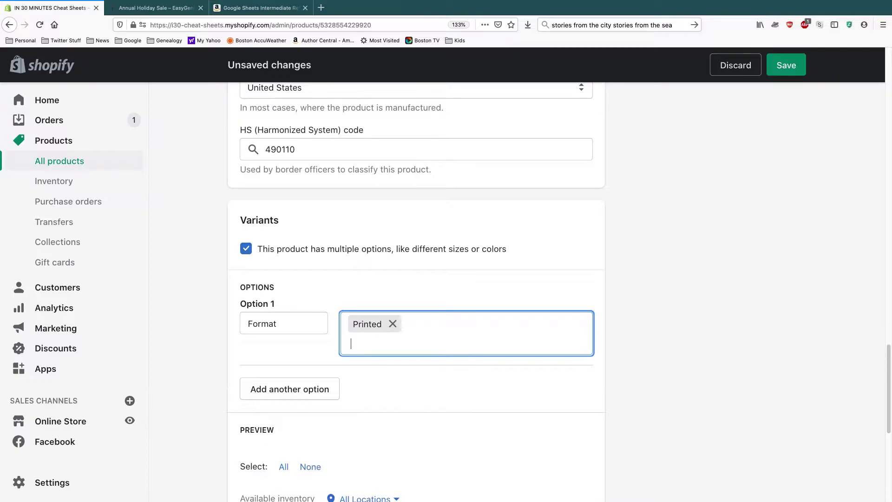
{"action": "type", "text": ",PDF"}
{"action": "left_click", "coordinate": [417, 369]}
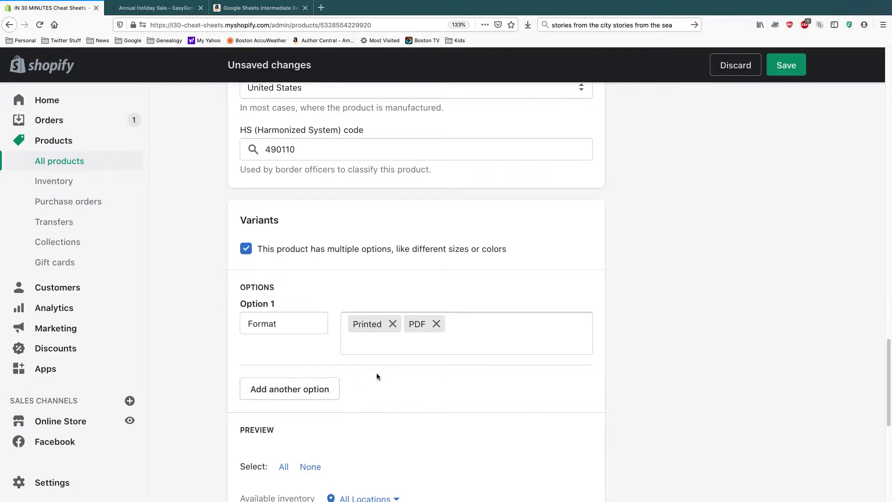
{"action": "scroll", "coordinate": [377, 374], "scroll_direction": "down", "scroll_amount": 5}
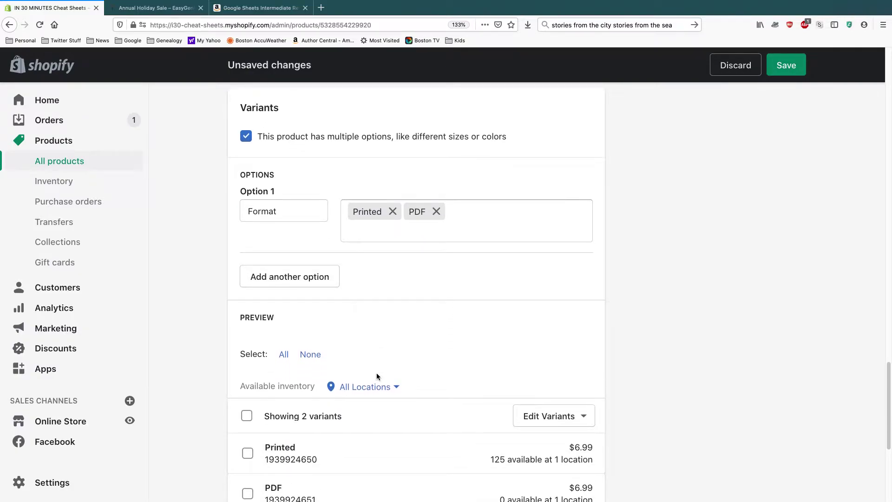
{"action": "scroll", "coordinate": [377, 374], "scroll_direction": "down", "scroll_amount": 2}
{"action": "scroll", "coordinate": [397, 347], "scroll_direction": "down", "scroll_amount": 2}
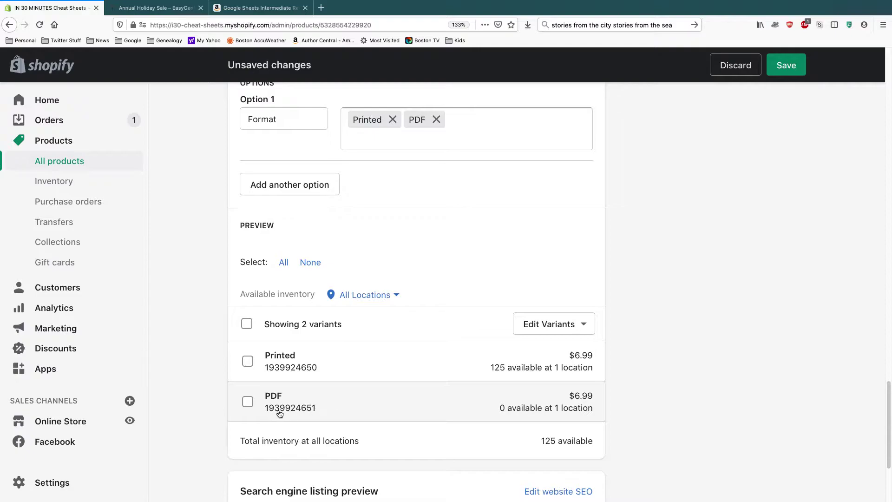
Review the Printed variant's details without changes, then bring up the PDF variant's edit dialog.
{"action": "left_click", "coordinate": [545, 325]}
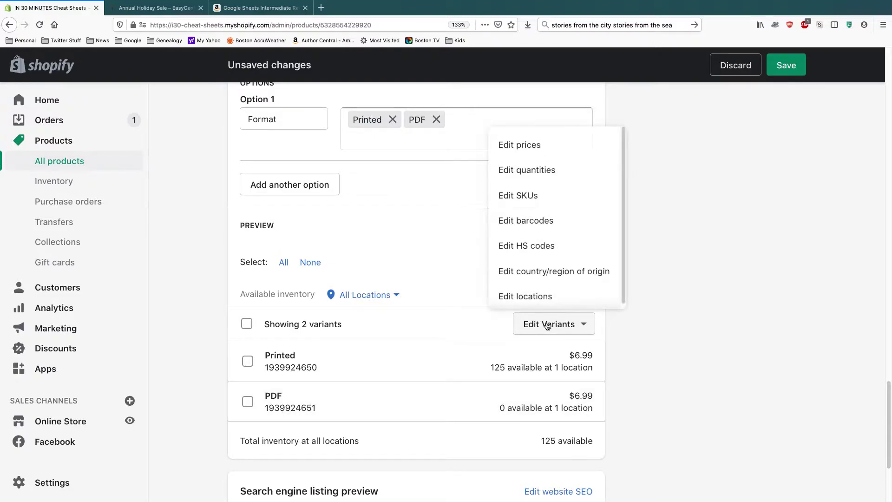
{"action": "left_click", "coordinate": [677, 326]}
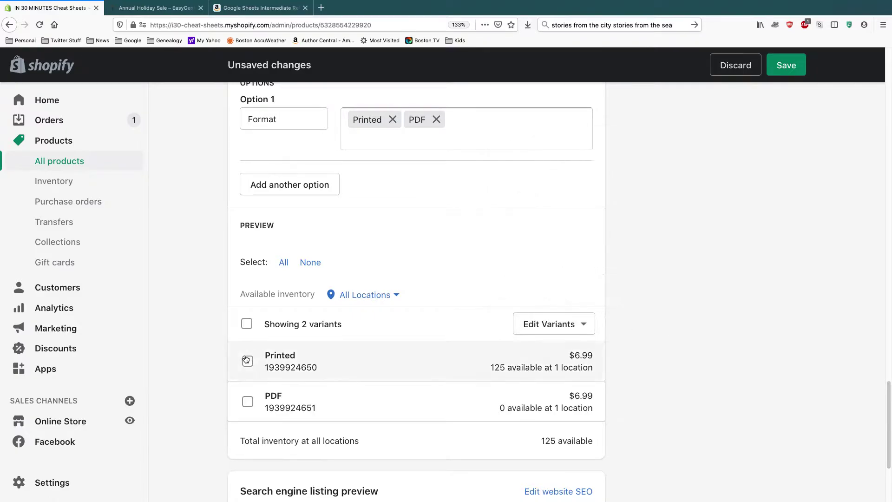
{"action": "left_click", "coordinate": [393, 361]}
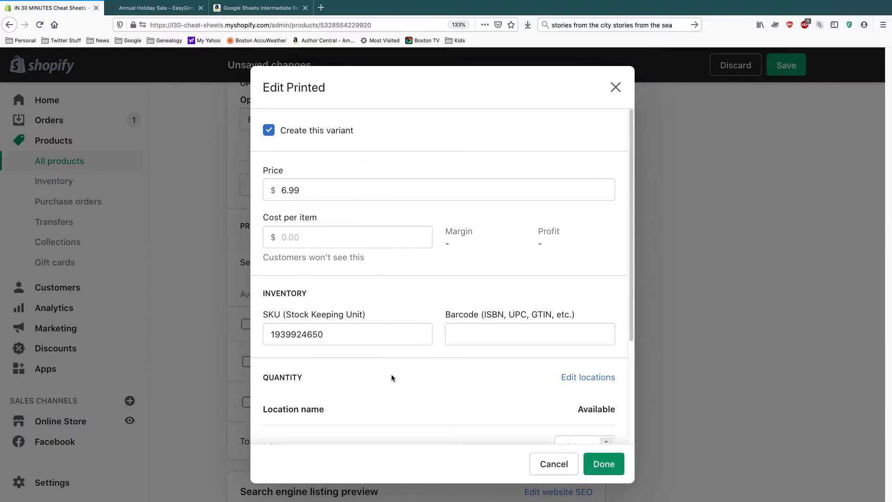
{"action": "scroll", "coordinate": [392, 378], "scroll_direction": "down", "scroll_amount": 5}
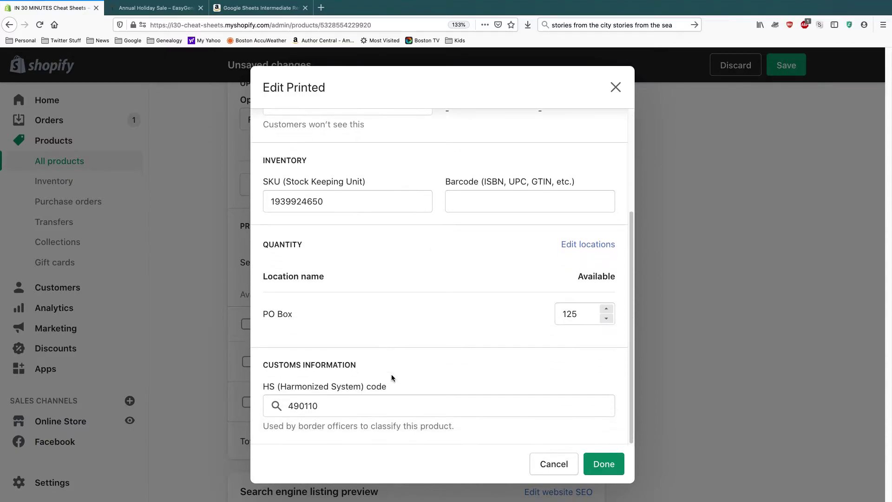
{"action": "left_click", "coordinate": [606, 463]}
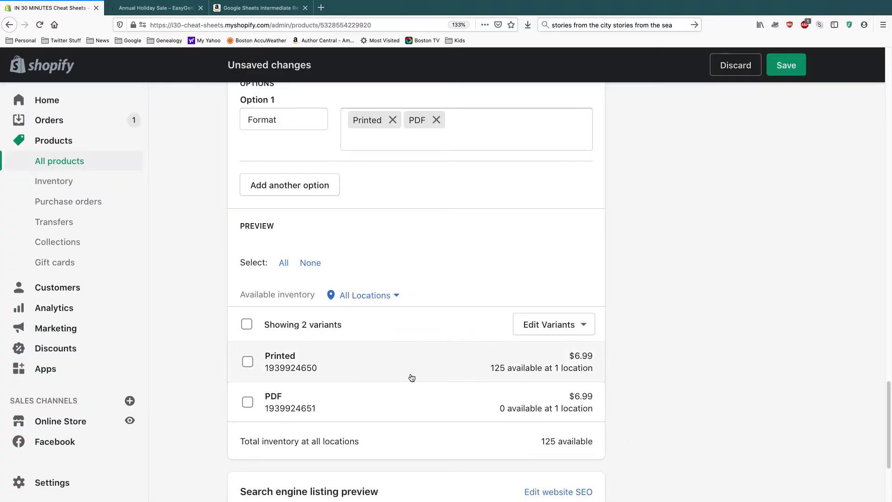
{"action": "left_click", "coordinate": [414, 408]}
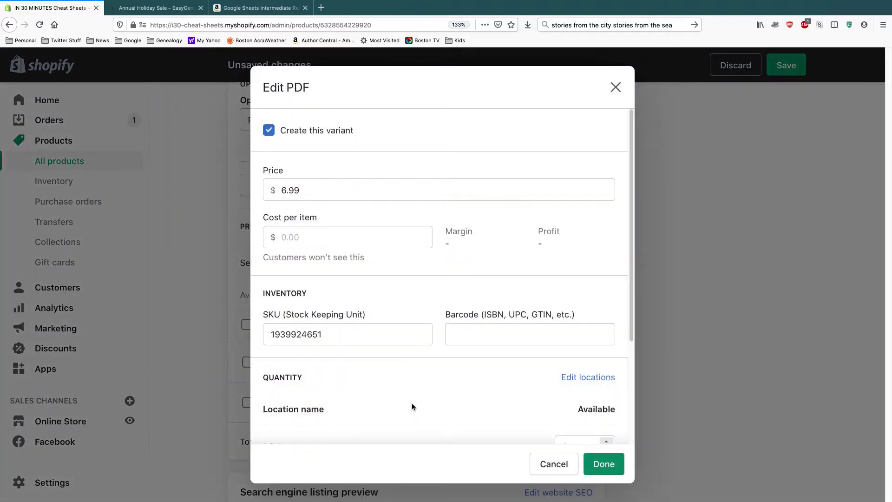
Clear the PDF variant's SKU, set its price to $5.99, and save the product.
{"action": "left_click", "coordinate": [304, 334]}
{"action": "double_click", "coordinate": [299, 334]}
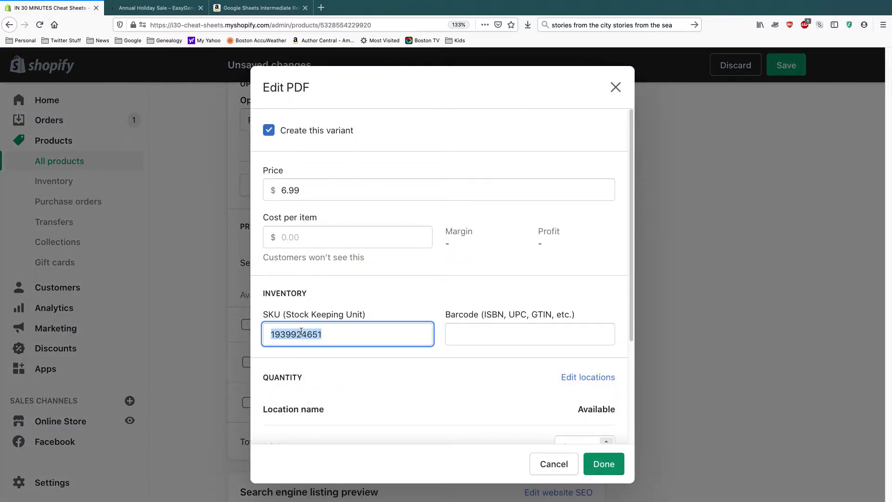
{"action": "key", "text": "BackSpace"}
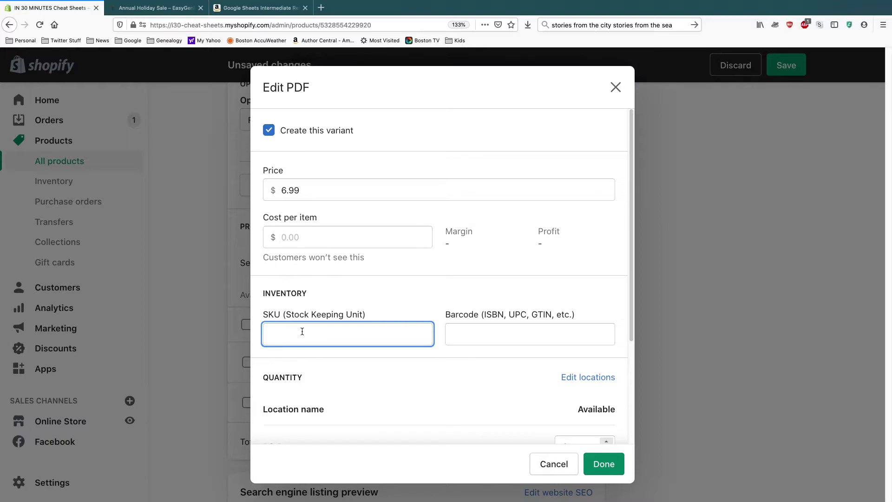
{"action": "left_click", "coordinate": [413, 285]}
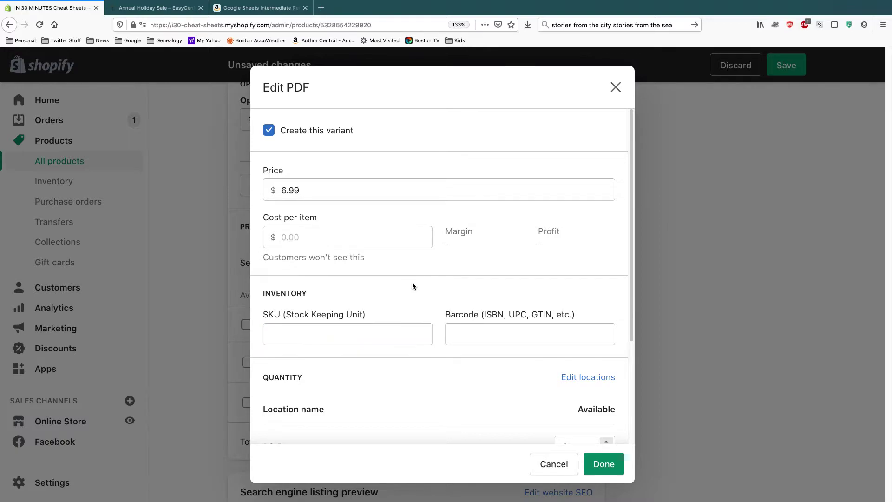
{"action": "left_click", "coordinate": [282, 190]}
{"action": "scroll", "coordinate": [467, 284], "scroll_direction": "down", "scroll_amount": 3}
{"action": "scroll", "coordinate": [467, 286], "scroll_direction": "down", "scroll_amount": 2}
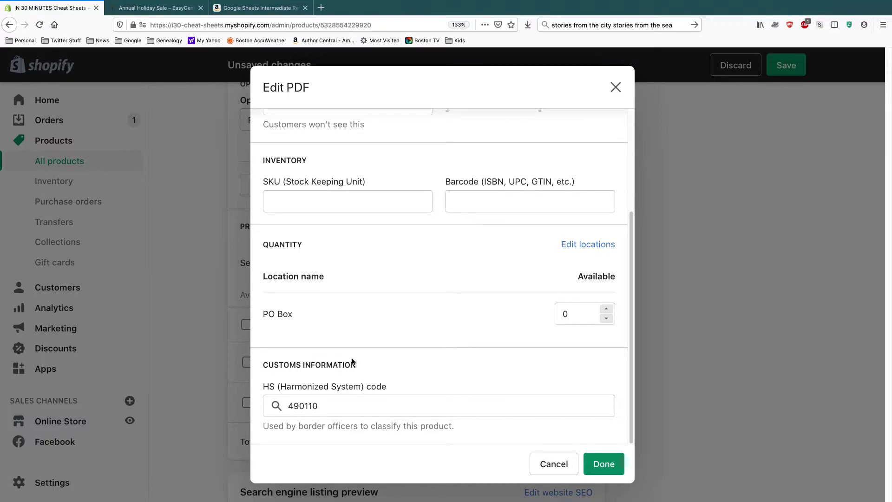
{"action": "left_click", "coordinate": [605, 465]}
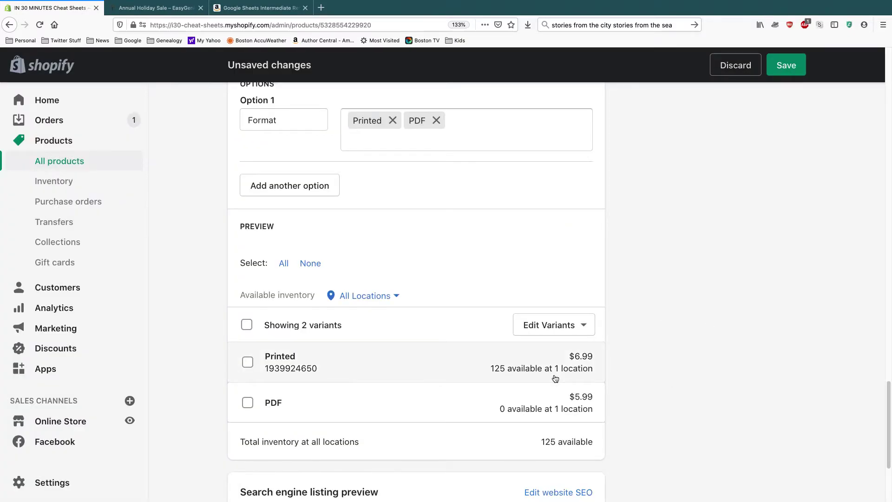
{"action": "left_click", "coordinate": [786, 68]}
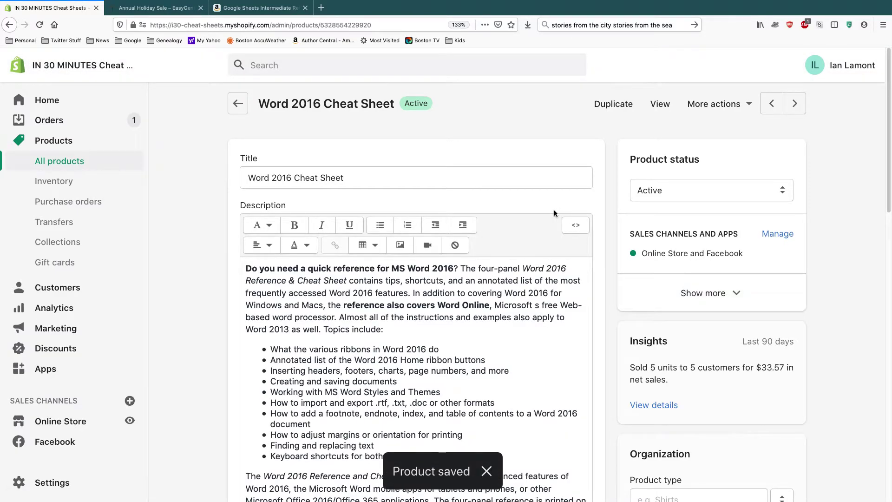
Scroll down to the saved Printed and PDF variants and open the Printed variant's own page.
{"action": "scroll", "coordinate": [554, 210], "scroll_direction": "down", "scroll_amount": 5}
{"action": "scroll", "coordinate": [554, 210], "scroll_direction": "down", "scroll_amount": 7}
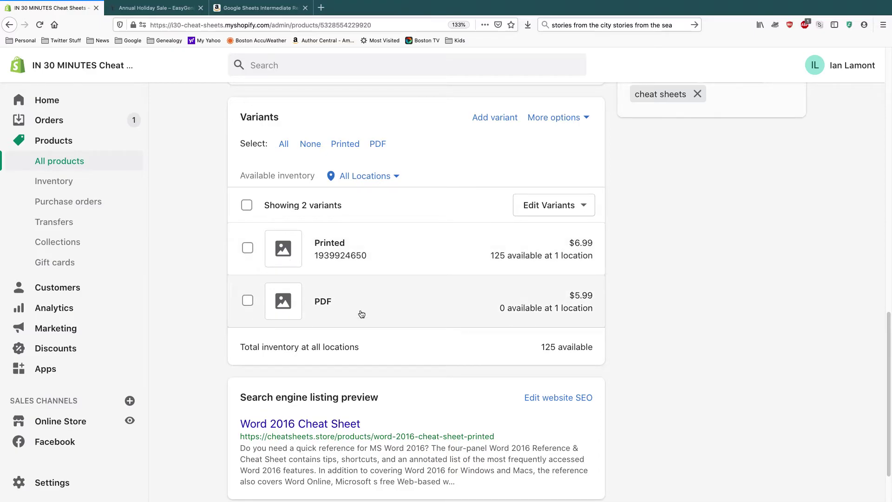
{"action": "left_click", "coordinate": [400, 255]}
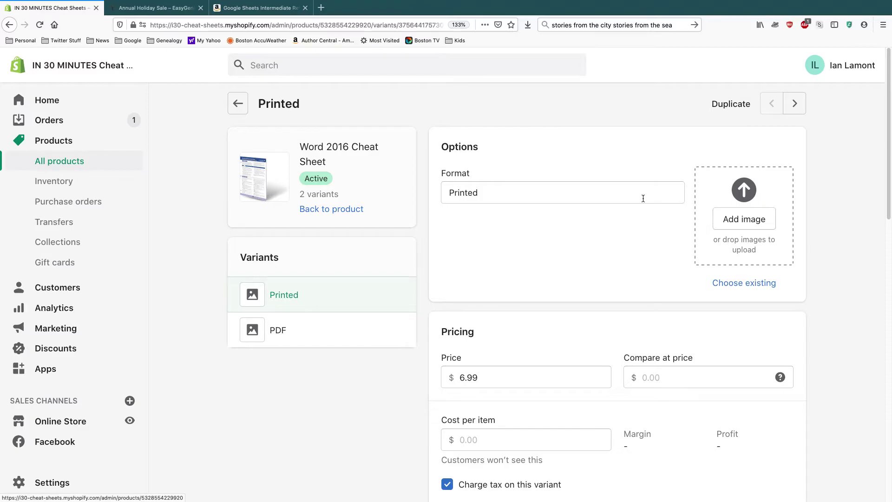
Assign the angled cheat sheet photo to the Printed variant and save it.
{"action": "left_click", "coordinate": [737, 222]}
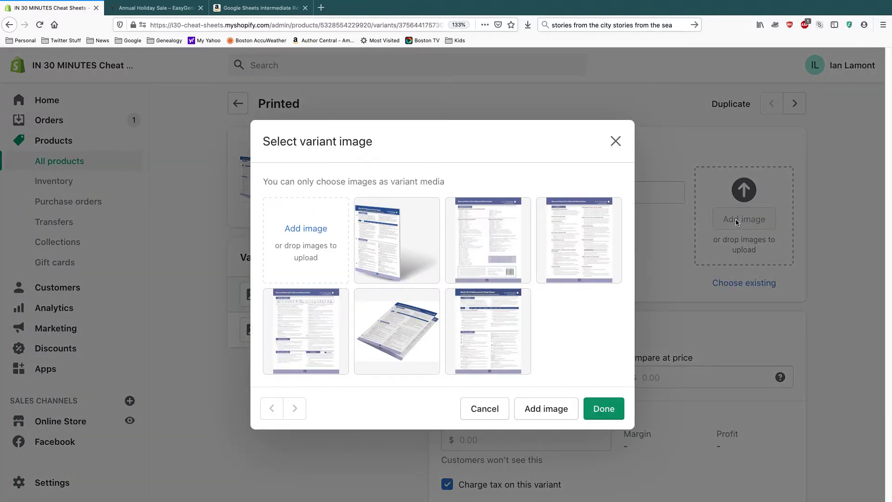
{"action": "left_click", "coordinate": [410, 260]}
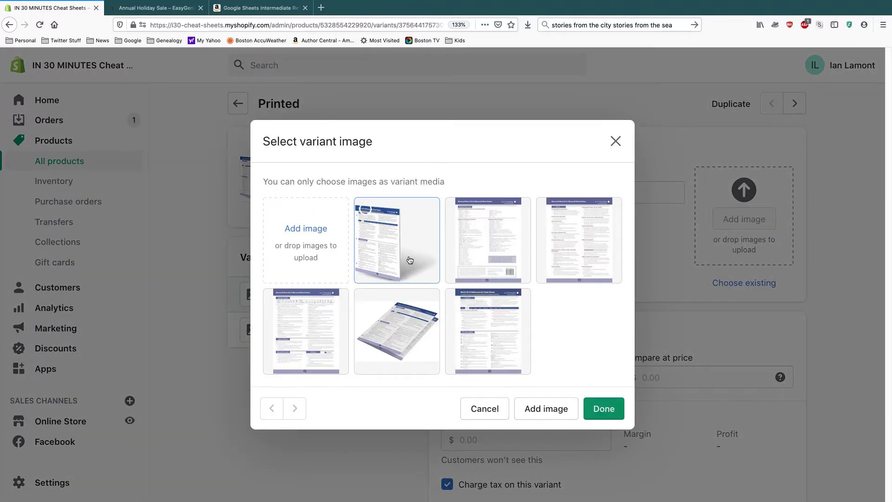
{"action": "left_click", "coordinate": [604, 409]}
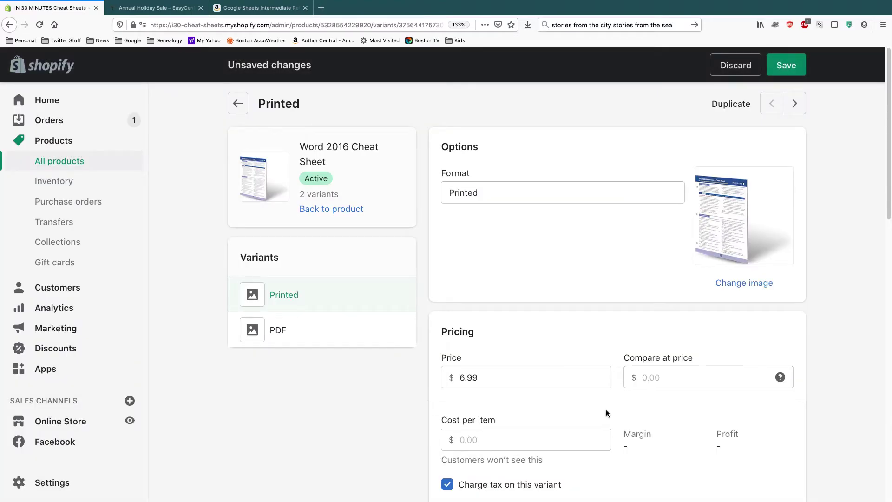
{"action": "scroll", "coordinate": [558, 278], "scroll_direction": "down", "scroll_amount": 4}
{"action": "scroll", "coordinate": [556, 278], "scroll_direction": "down", "scroll_amount": 8}
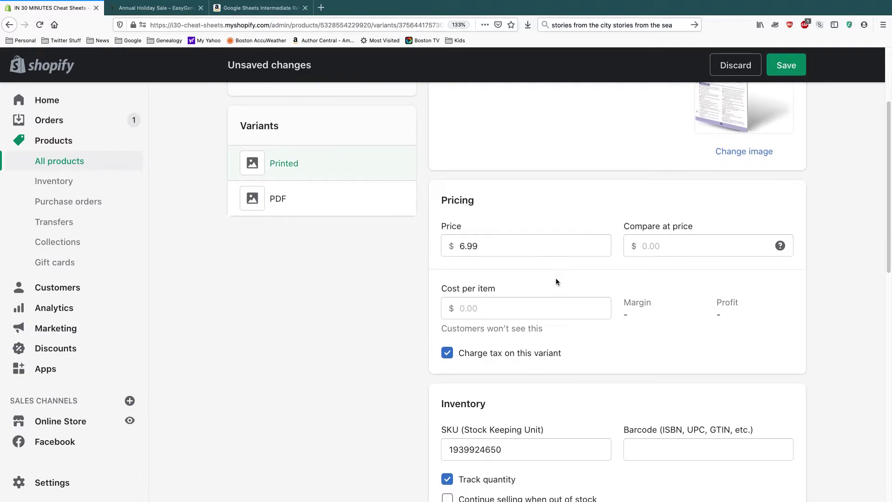
{"action": "scroll", "coordinate": [562, 280], "scroll_direction": "down", "scroll_amount": 7}
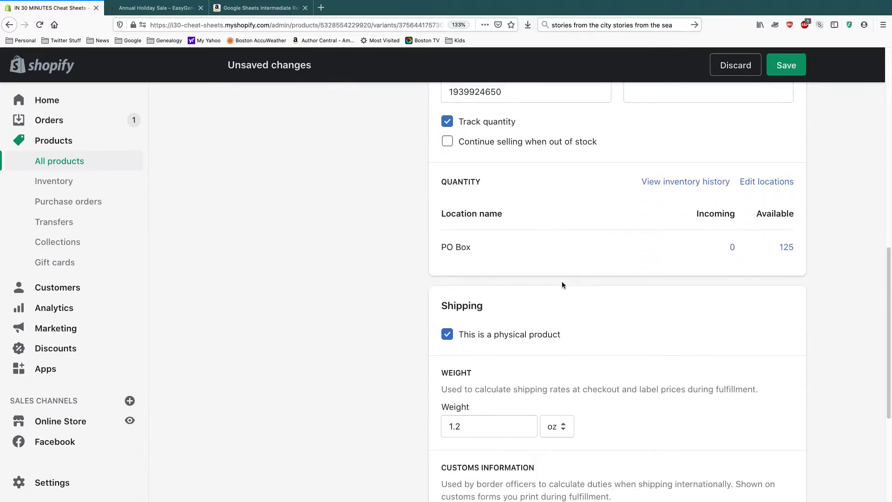
{"action": "scroll", "coordinate": [562, 281], "scroll_direction": "down", "scroll_amount": 2}
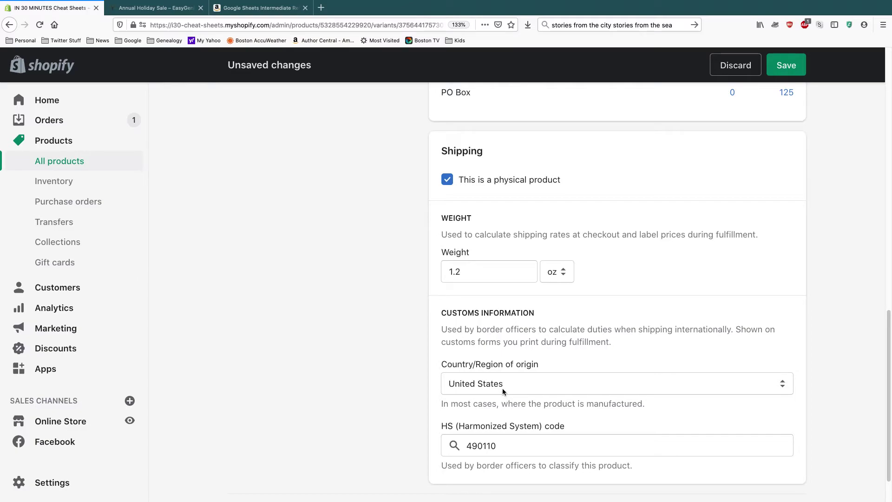
{"action": "scroll", "coordinate": [742, 261], "scroll_direction": "up", "scroll_amount": 5}
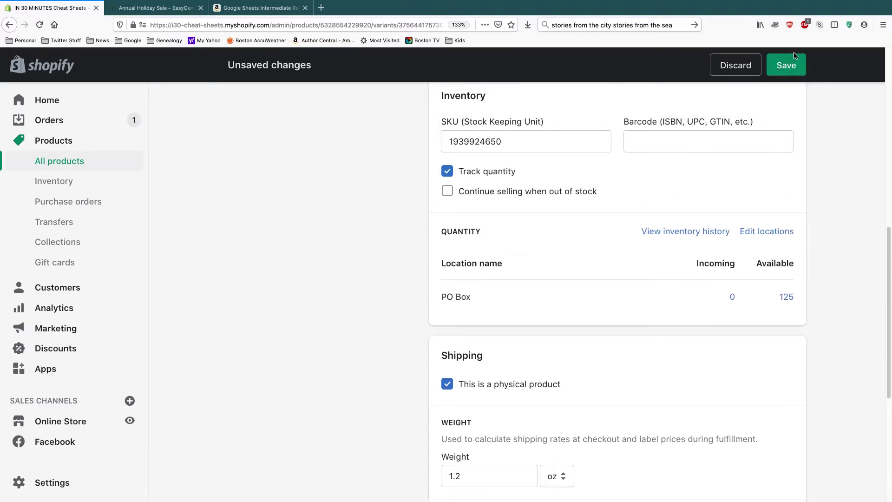
{"action": "left_click", "coordinate": [790, 64]}
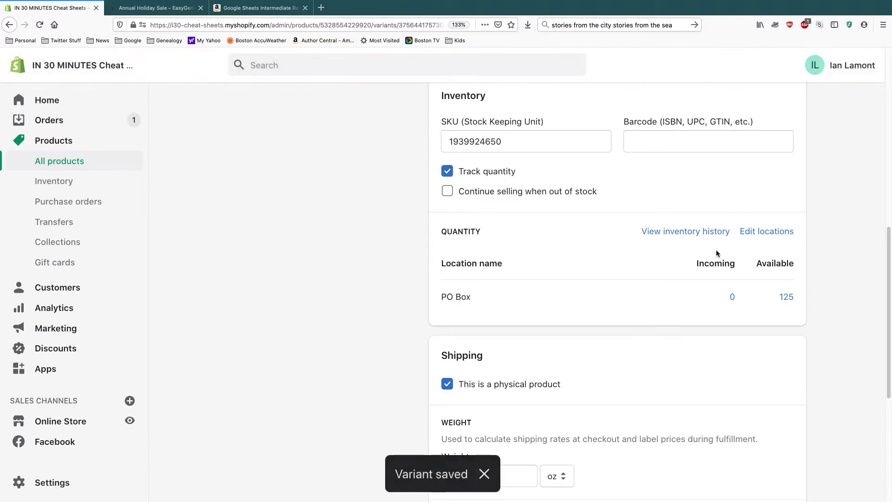
{"action": "scroll", "coordinate": [716, 249], "scroll_direction": "up", "scroll_amount": 3}
Bring up the PDF variant's image picker and place Finder beside the windowed browser.
{"action": "scroll", "coordinate": [716, 254], "scroll_direction": "up", "scroll_amount": 8}
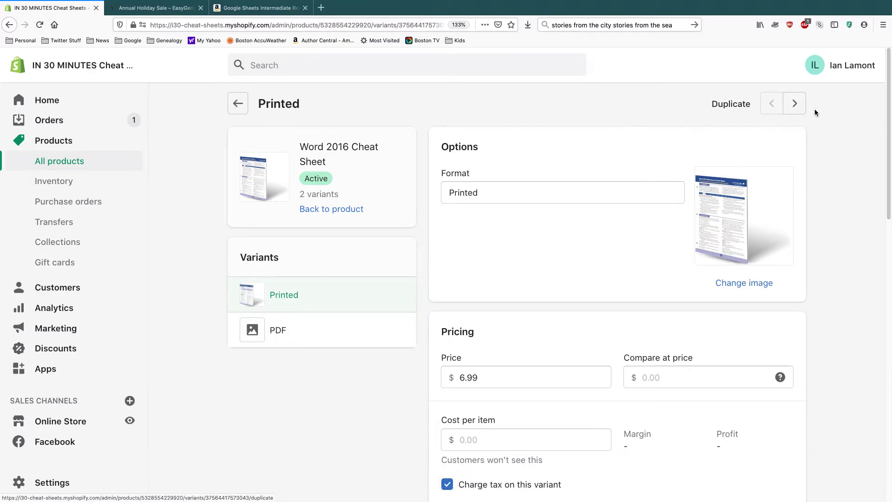
{"action": "left_click", "coordinate": [319, 337]}
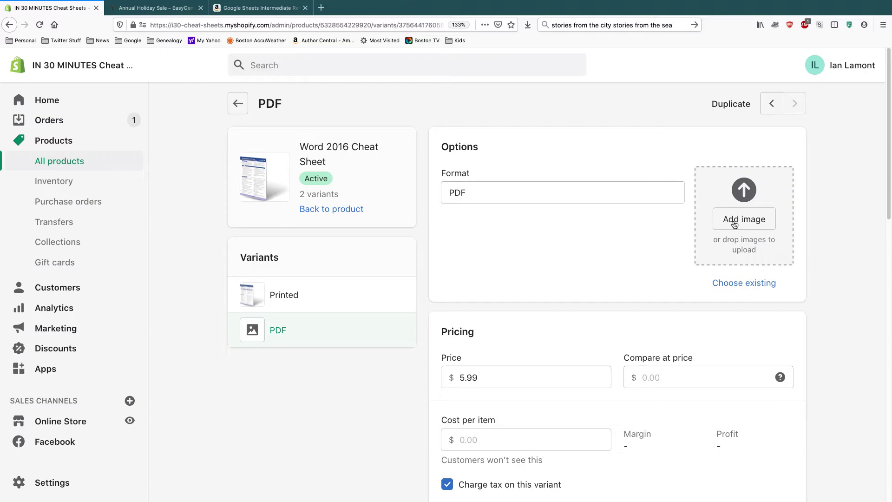
{"action": "left_click", "coordinate": [735, 224]}
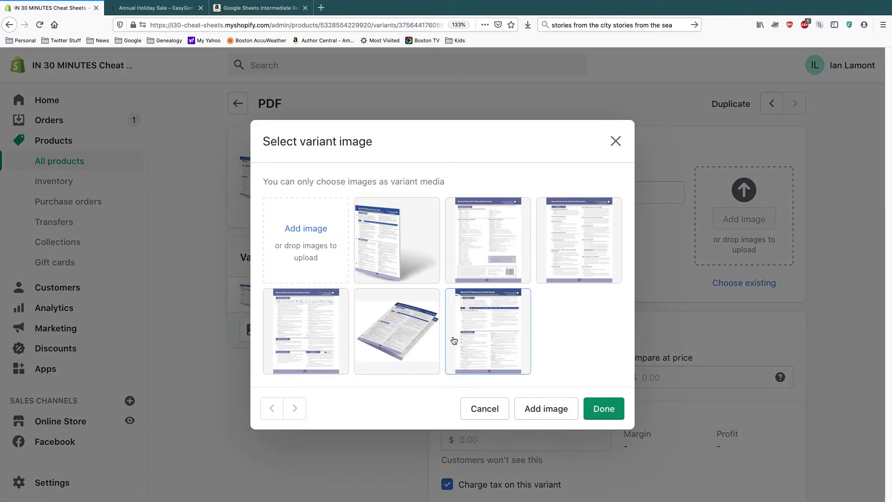
{"action": "key", "text": "super+Tab"}
{"action": "key", "text": "super+Tab"}
{"action": "key", "text": "super+Tab"}
{"action": "key", "text": "super+Tab"}
{"action": "key", "text": "super+Tab"}
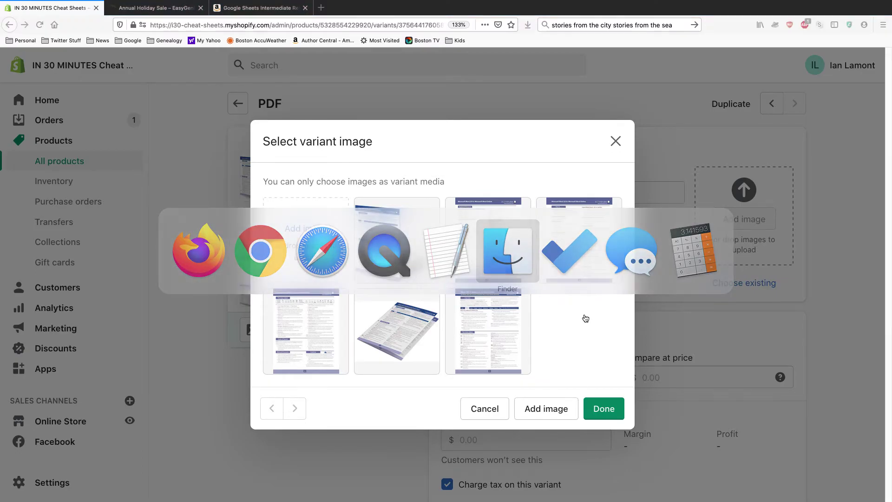
{"action": "key", "text": "super+Tab"}
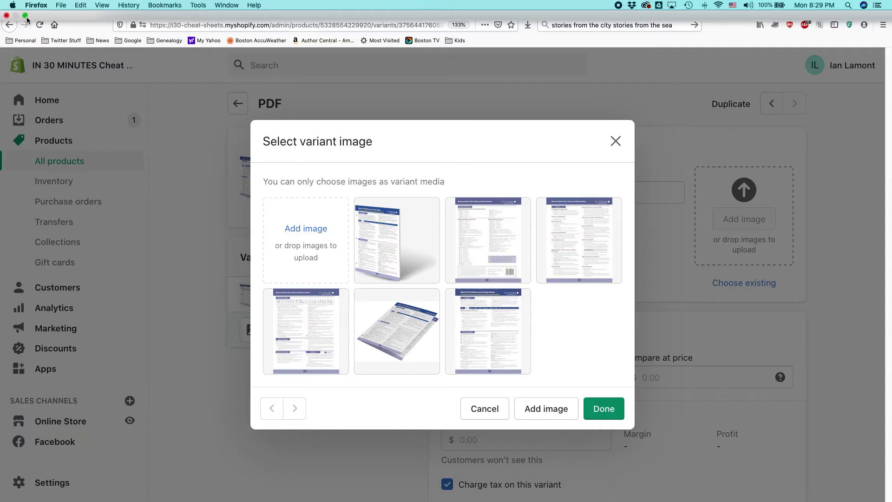
{"action": "left_click", "coordinate": [27, 19]}
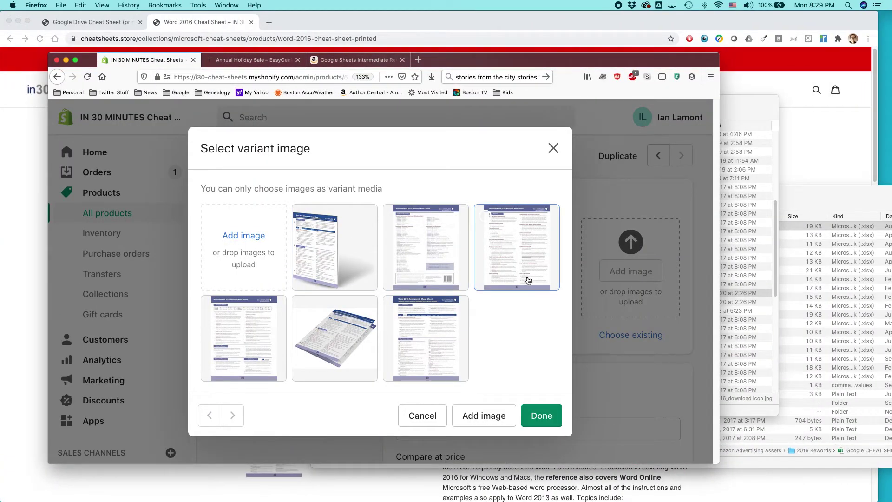
{"action": "key", "text": "super+Tab"}
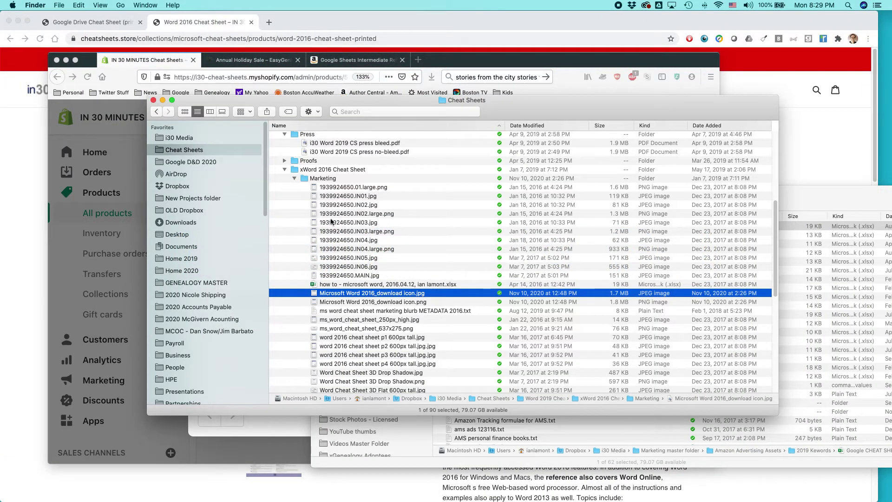
{"action": "left_click_drag", "start_coordinate": [290, 103], "coordinate": [505, 105]}
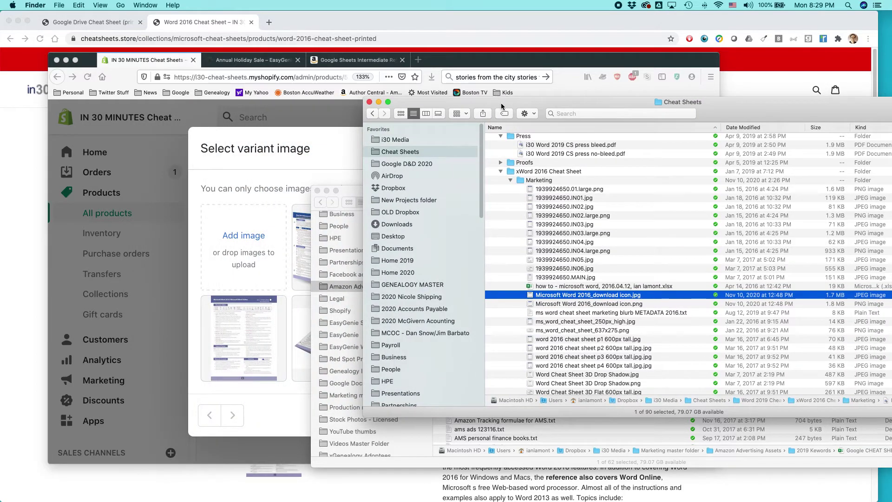
Upload Microsoft Word 2016_download icon.png by dragging it into the picker and pick it for the PDF variant.
{"action": "double_click", "coordinate": [584, 305]}
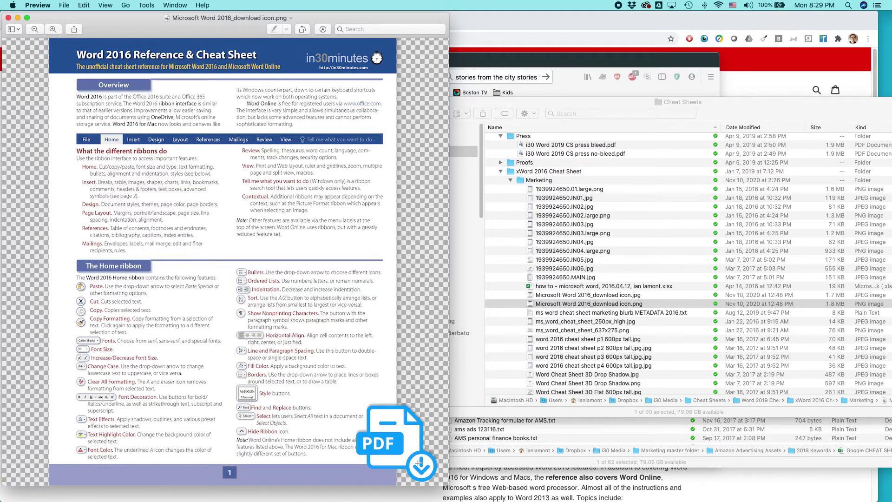
{"action": "key", "text": "super+w"}
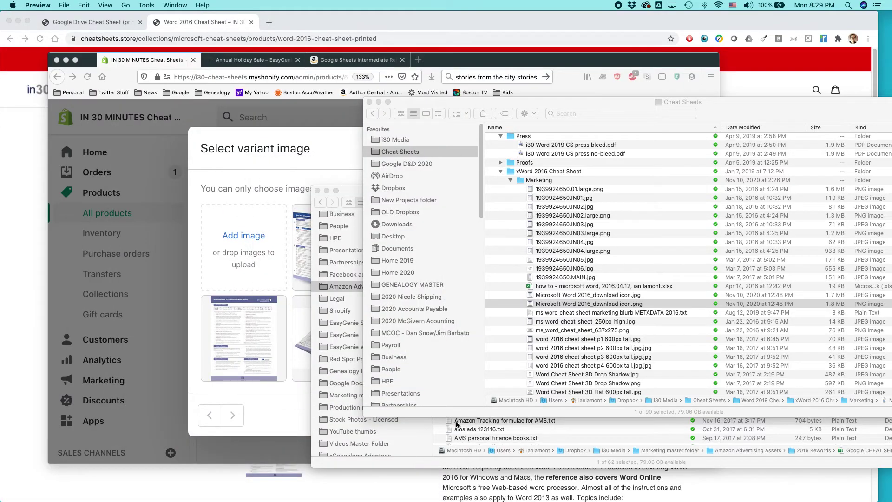
{"action": "left_click", "coordinate": [531, 305]}
{"action": "left_click", "coordinate": [530, 305]}
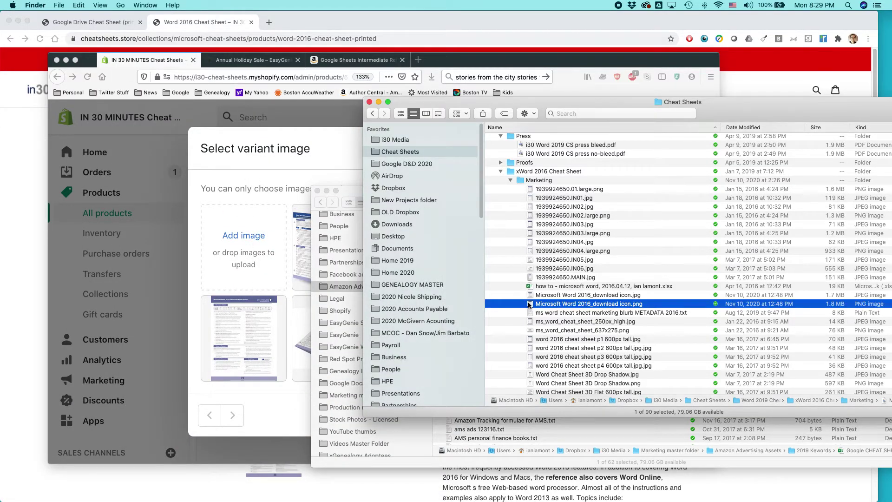
{"action": "left_click_drag", "start_coordinate": [529, 306], "coordinate": [251, 246]}
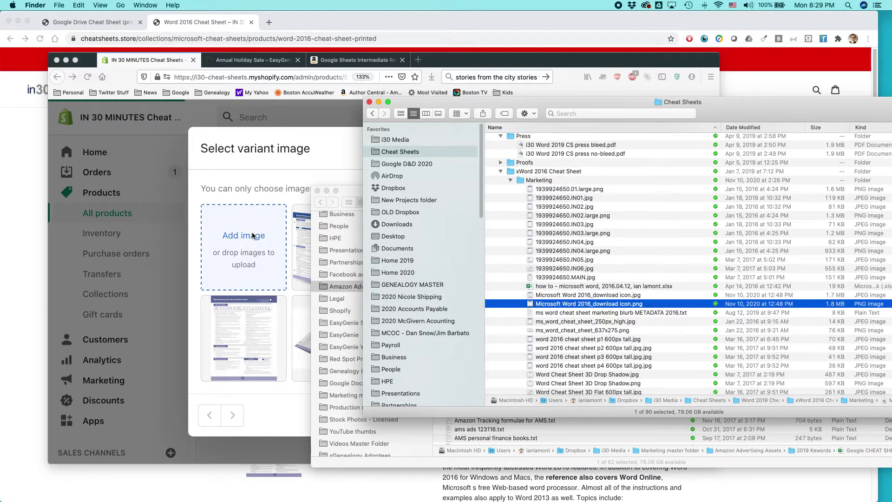
{"action": "left_click", "coordinate": [321, 146]}
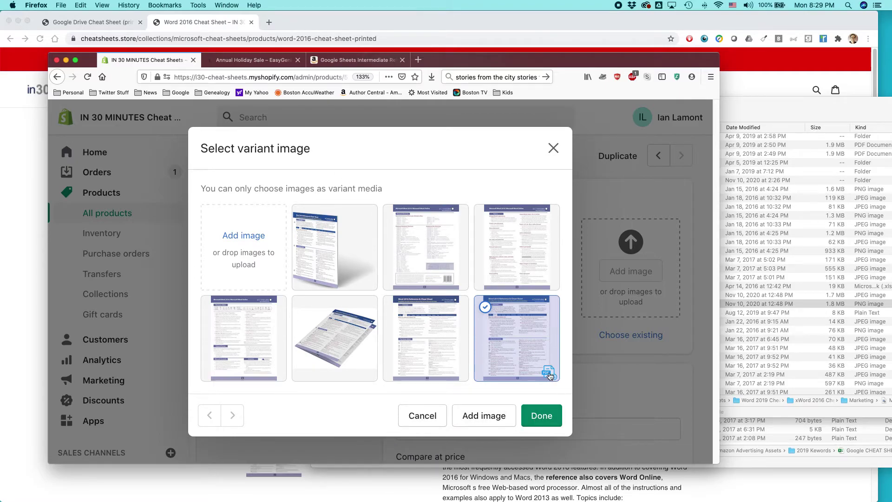
{"action": "left_click", "coordinate": [547, 416]}
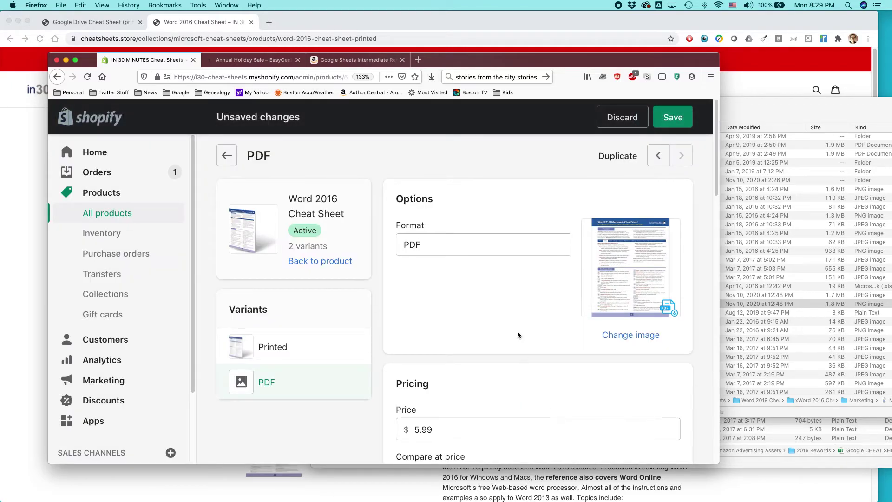
Turn off Track quantity and This is a physical product for the PDF variant, and save it.
{"action": "scroll", "coordinate": [517, 328], "scroll_direction": "down", "scroll_amount": 5}
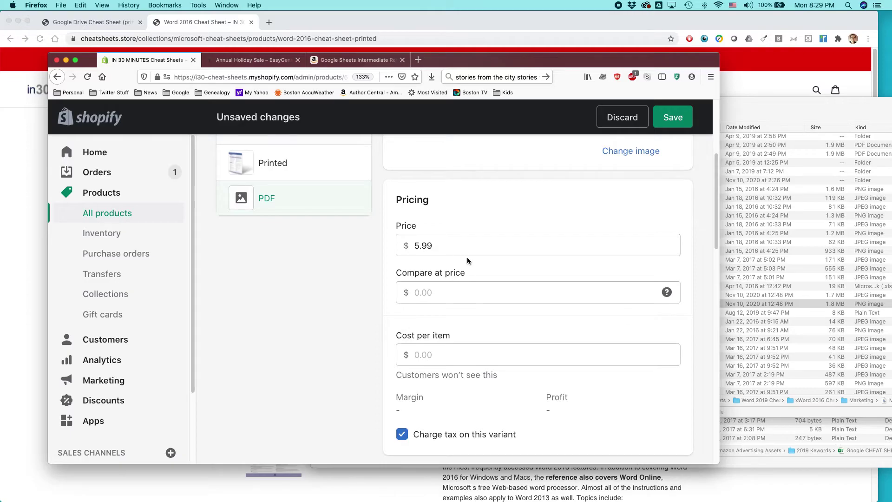
{"action": "scroll", "coordinate": [468, 260], "scroll_direction": "down", "scroll_amount": 3}
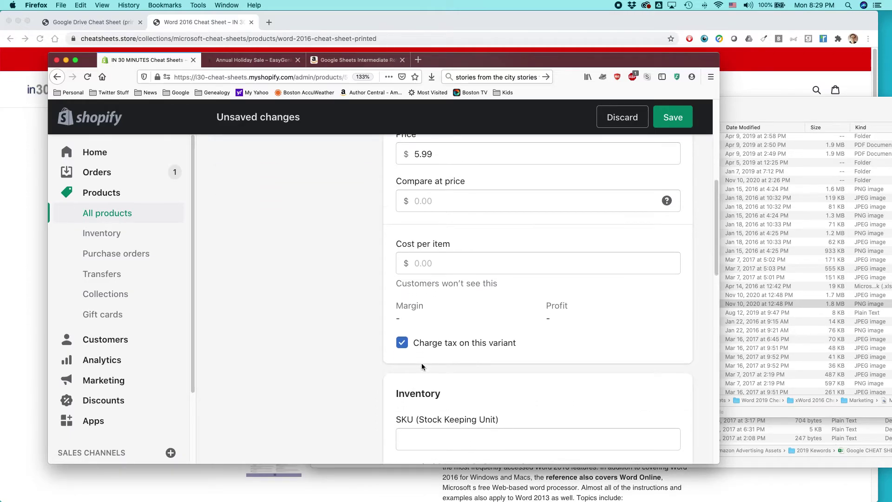
{"action": "scroll", "coordinate": [423, 362], "scroll_direction": "down", "scroll_amount": 5}
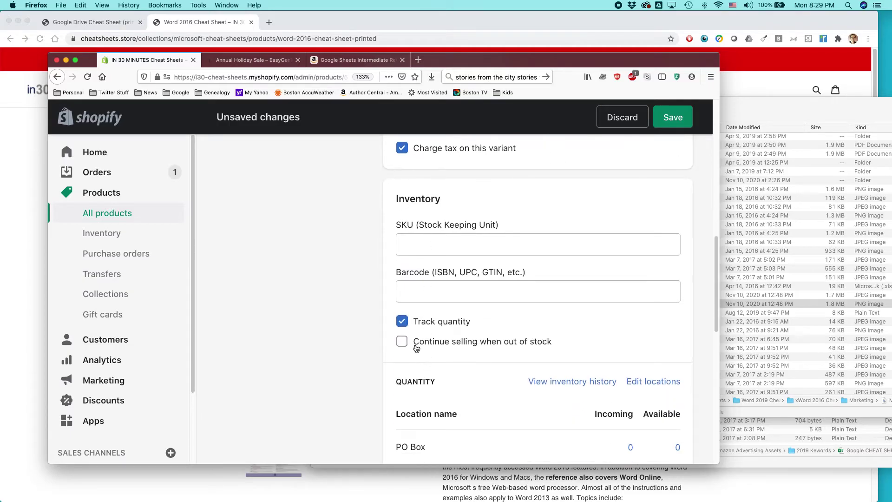
{"action": "left_click", "coordinate": [406, 325]}
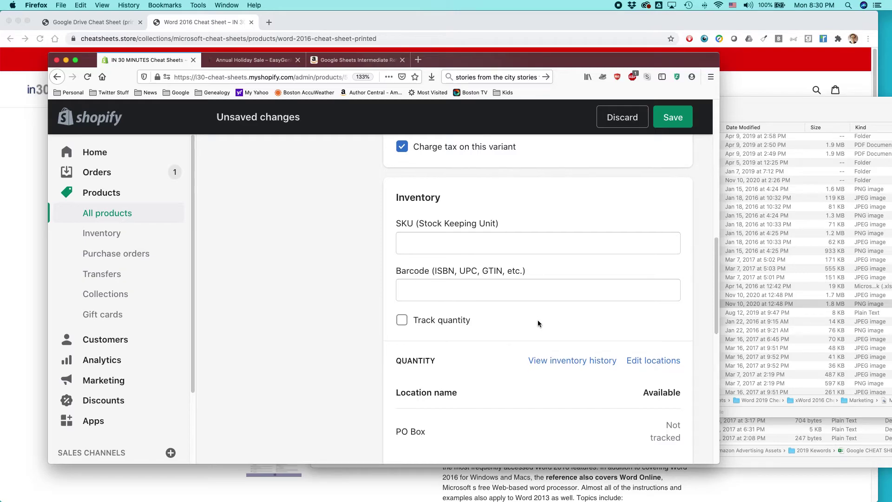
{"action": "scroll", "coordinate": [538, 322], "scroll_direction": "down", "scroll_amount": 3}
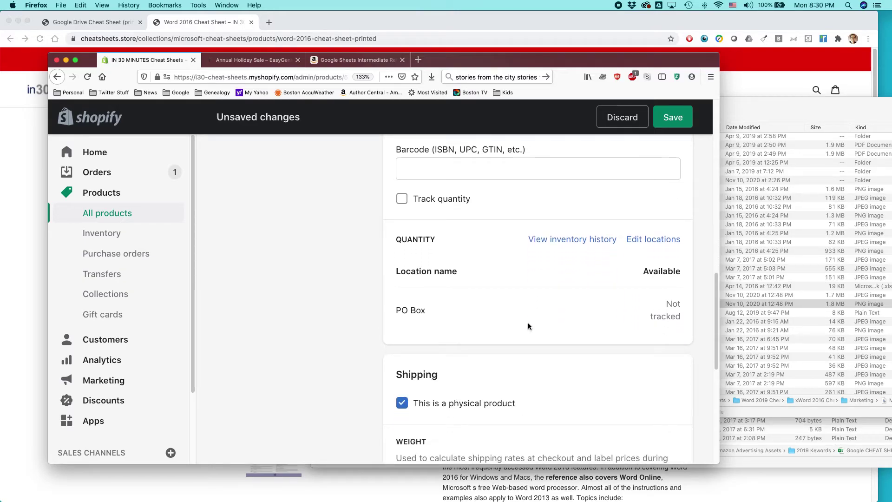
{"action": "scroll", "coordinate": [528, 323], "scroll_direction": "down", "scroll_amount": 1}
{"action": "left_click", "coordinate": [401, 374]}
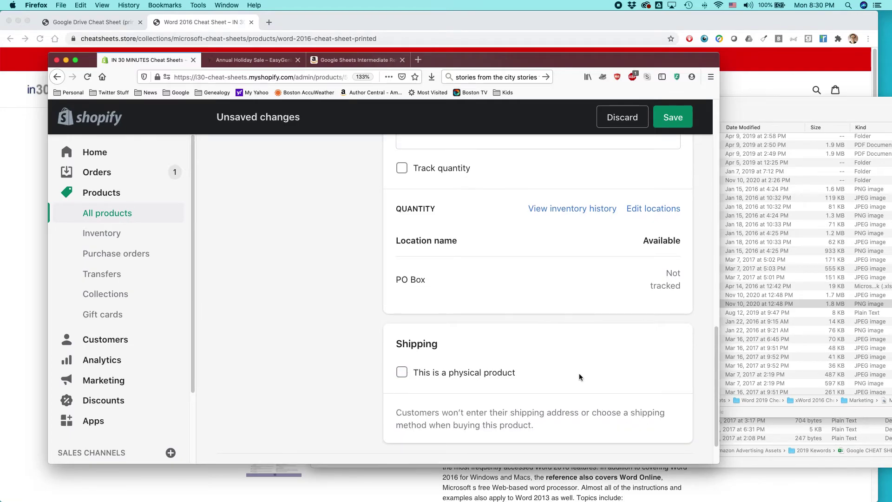
{"action": "scroll", "coordinate": [579, 373], "scroll_direction": "down", "scroll_amount": 2}
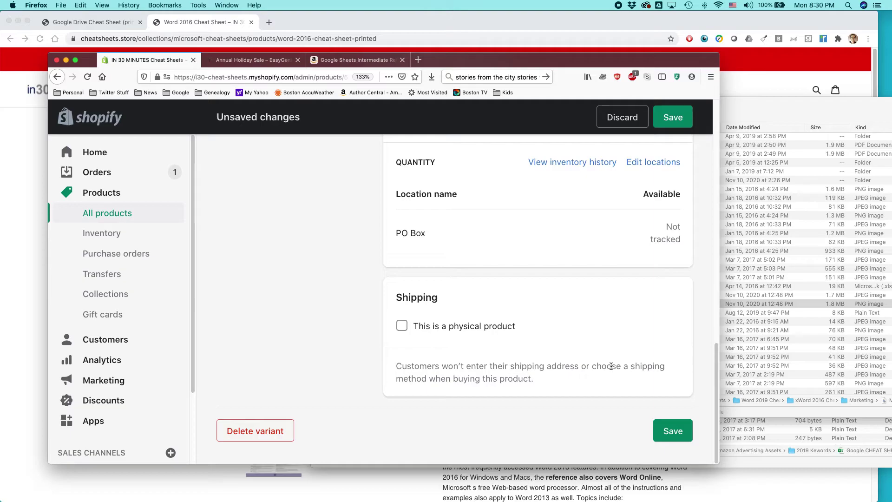
{"action": "left_click", "coordinate": [673, 432]}
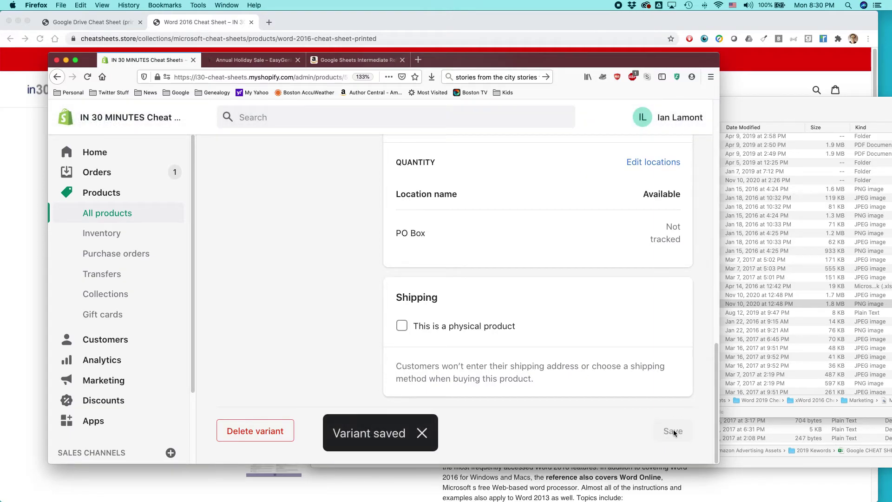
Return to the Word 2016 Cheat Sheet product page.
{"action": "scroll", "coordinate": [699, 408], "scroll_direction": "up", "scroll_amount": 15}
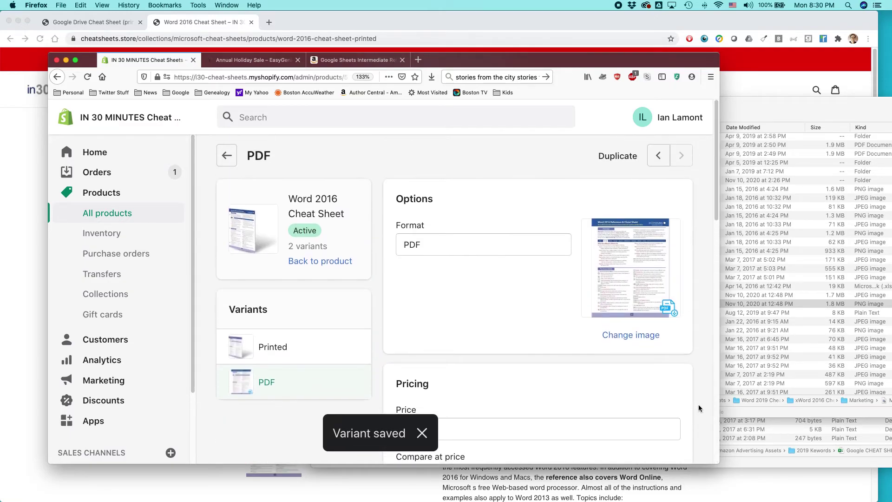
{"action": "left_click", "coordinate": [228, 157]}
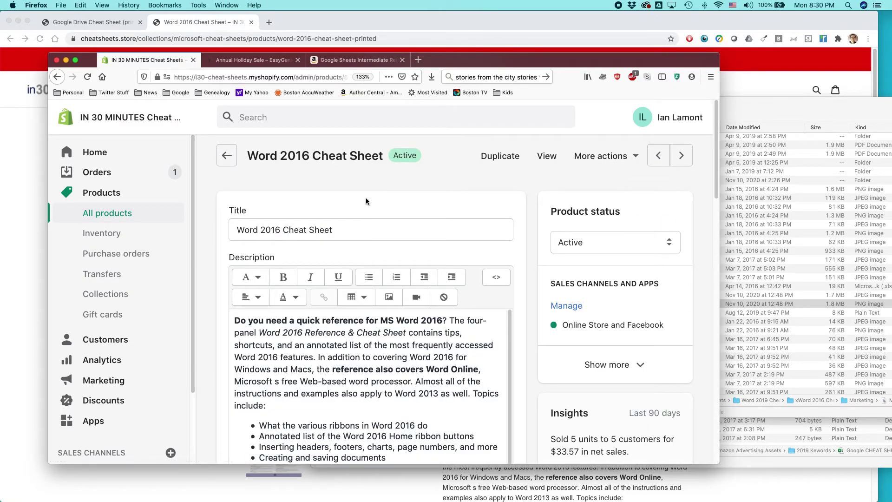
{"action": "scroll", "coordinate": [367, 197], "scroll_direction": "down", "scroll_amount": 10}
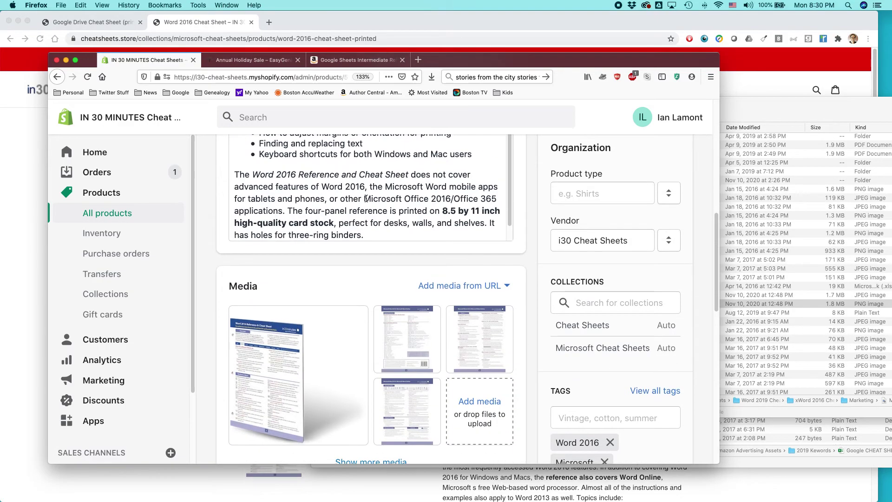
{"action": "key", "text": "super+Tab"}
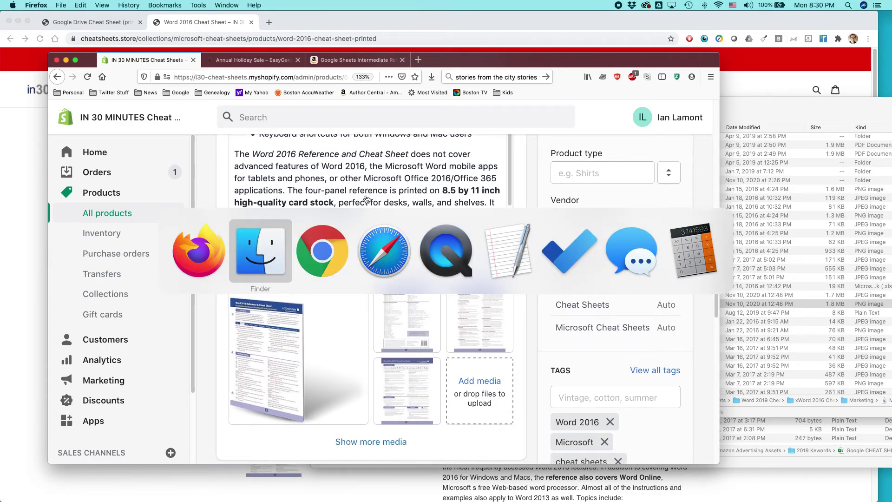
Reload the live Word 2016 Cheat Sheet page and choose the PDF format, priced $5.99.
{"action": "key", "text": "super+Tab"}
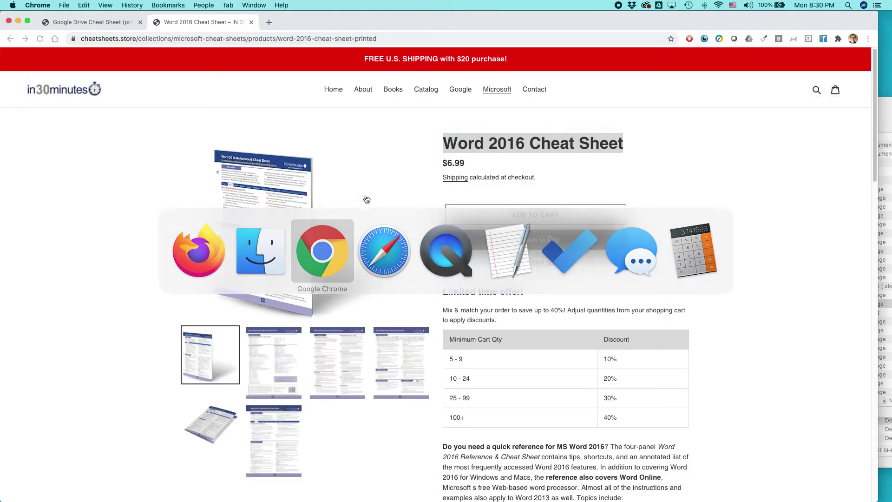
{"action": "left_click", "coordinate": [394, 197]}
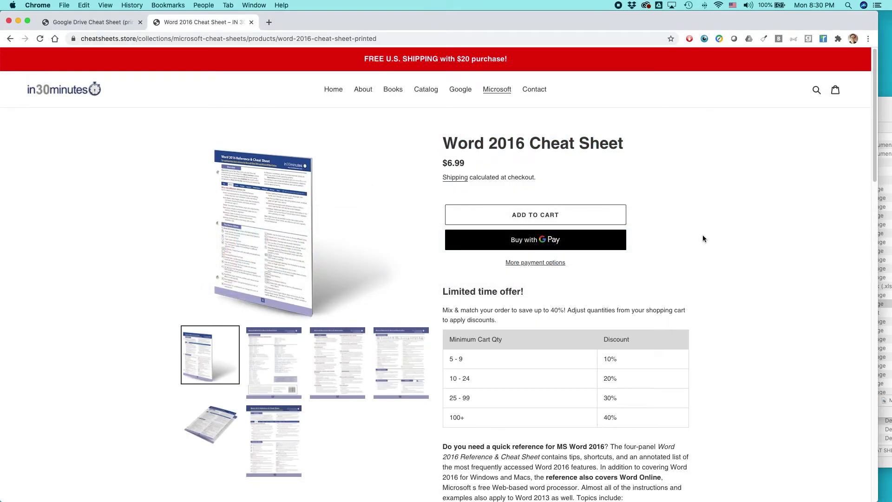
{"action": "key", "text": "super+r"}
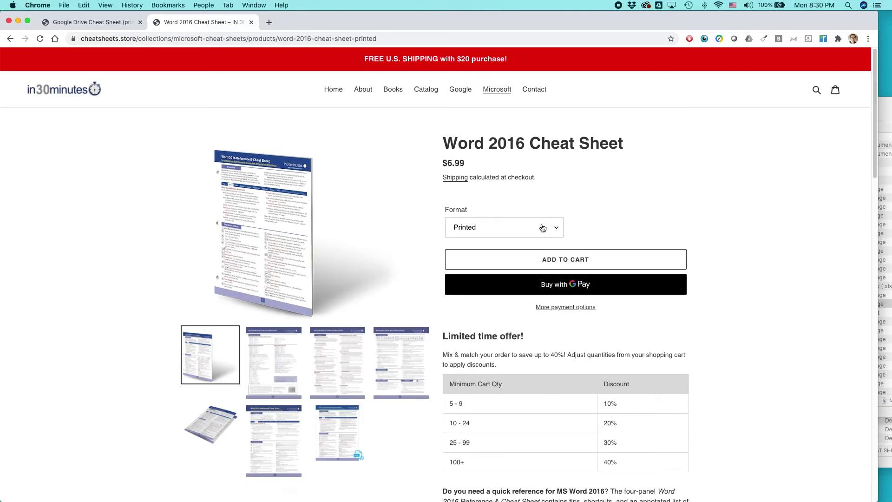
{"action": "left_click", "coordinate": [557, 233]}
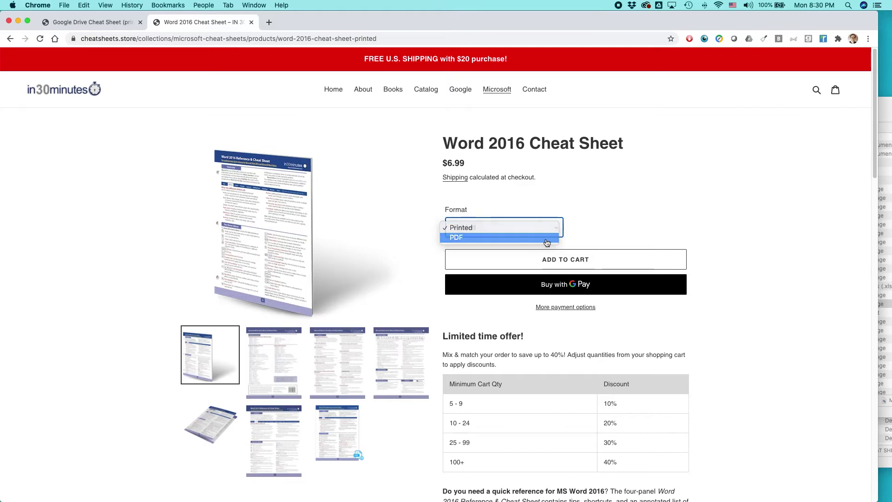
{"action": "left_click", "coordinate": [554, 237]}
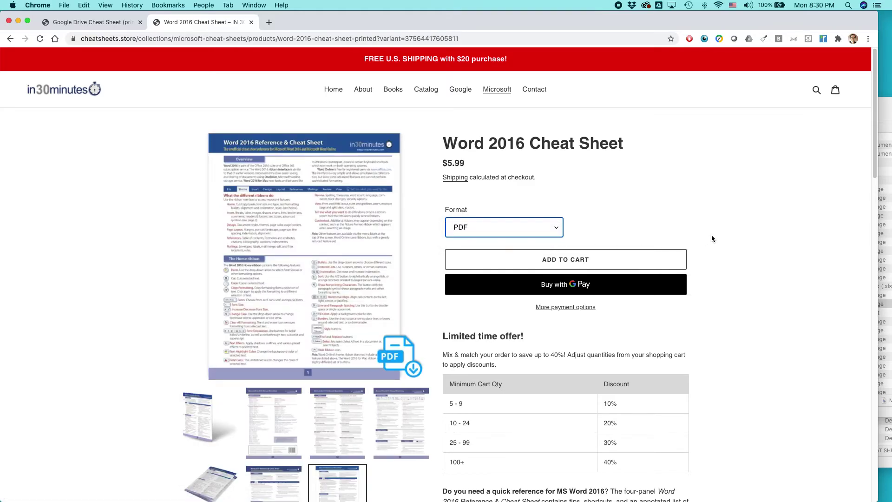
{"action": "scroll", "coordinate": [712, 238], "scroll_direction": "down", "scroll_amount": 5}
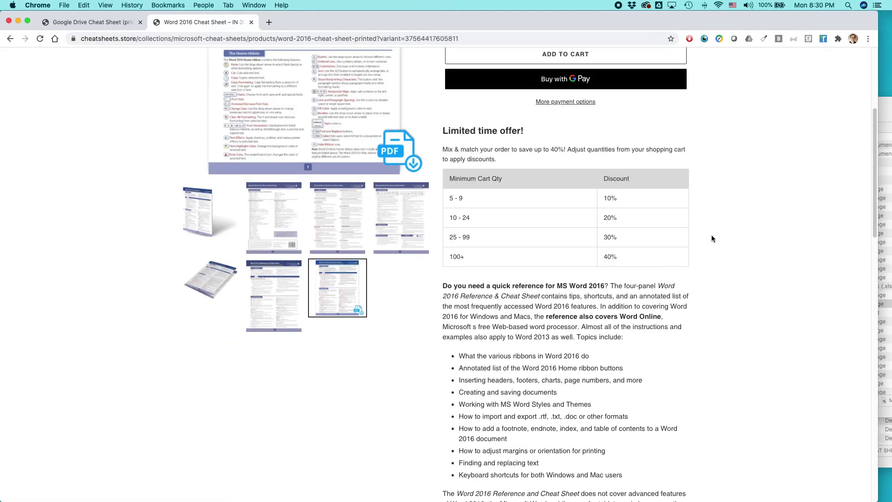
{"action": "scroll", "coordinate": [712, 238], "scroll_direction": "up", "scroll_amount": 3}
{"action": "scroll", "coordinate": [712, 239], "scroll_direction": "down", "scroll_amount": 4}
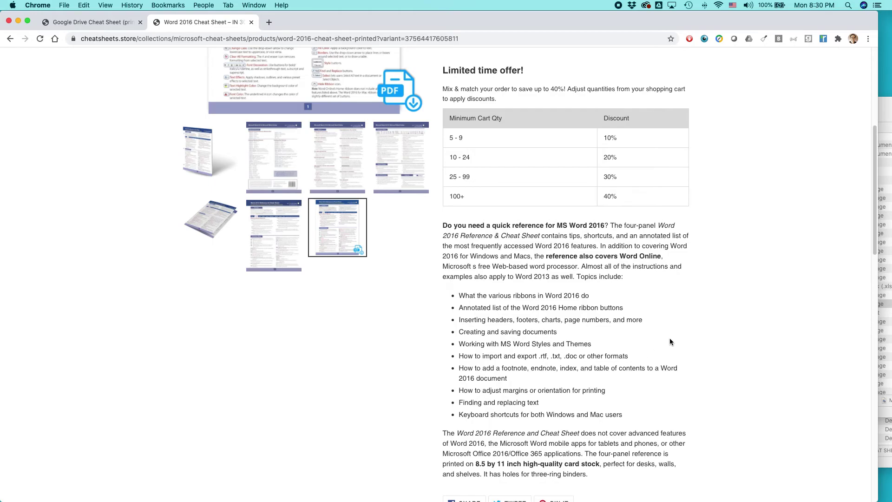
{"action": "scroll", "coordinate": [665, 338], "scroll_direction": "up", "scroll_amount": 1}
{"action": "scroll", "coordinate": [665, 338], "scroll_direction": "down", "scroll_amount": 5}
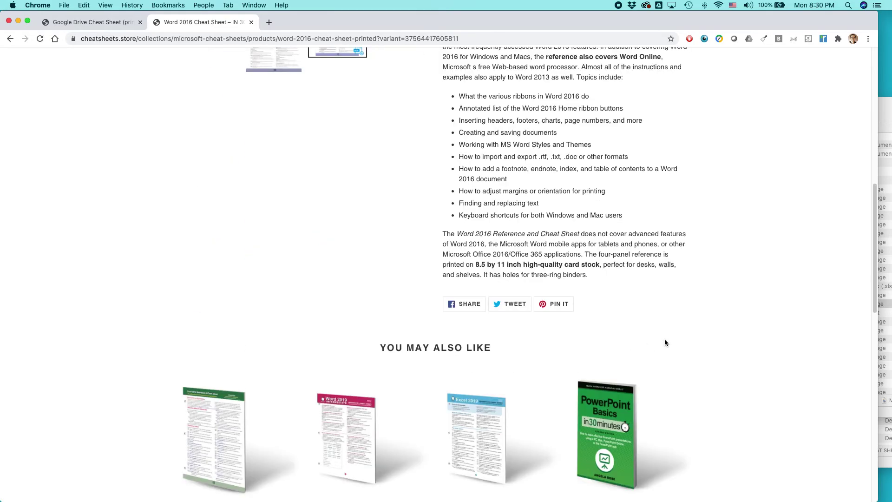
{"action": "left_click_drag", "start_coordinate": [591, 275], "coordinate": [584, 257]}
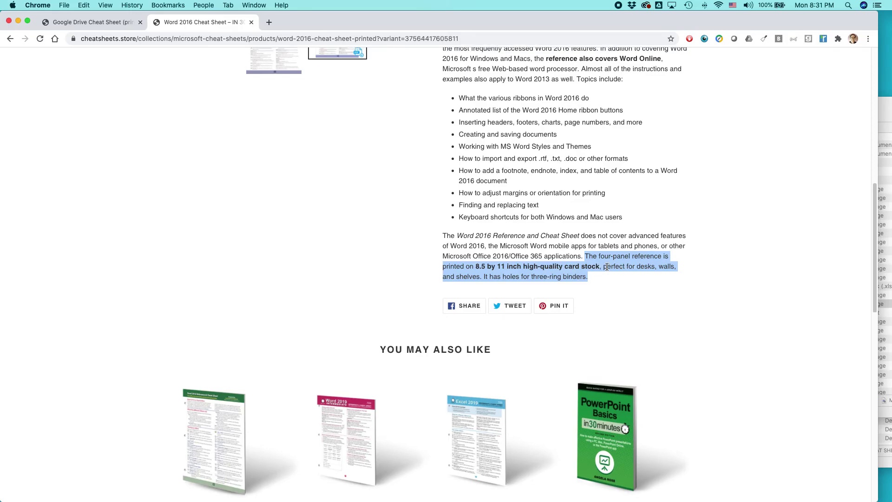
{"action": "scroll", "coordinate": [659, 306], "scroll_direction": "up", "scroll_amount": 10}
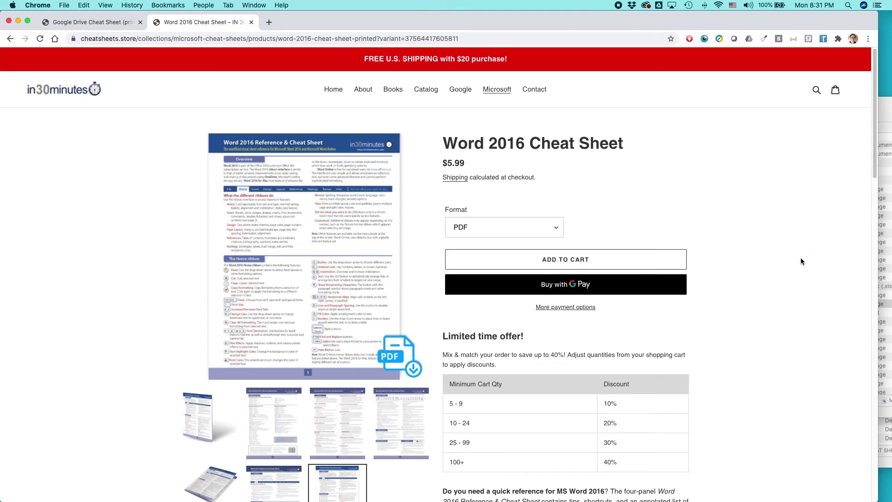
{"action": "key", "text": "super+Tab"}
Switch to Safari showing the Lean Media blog's Shopify Analytics Basics post.
{"action": "key", "text": "super+Tab"}
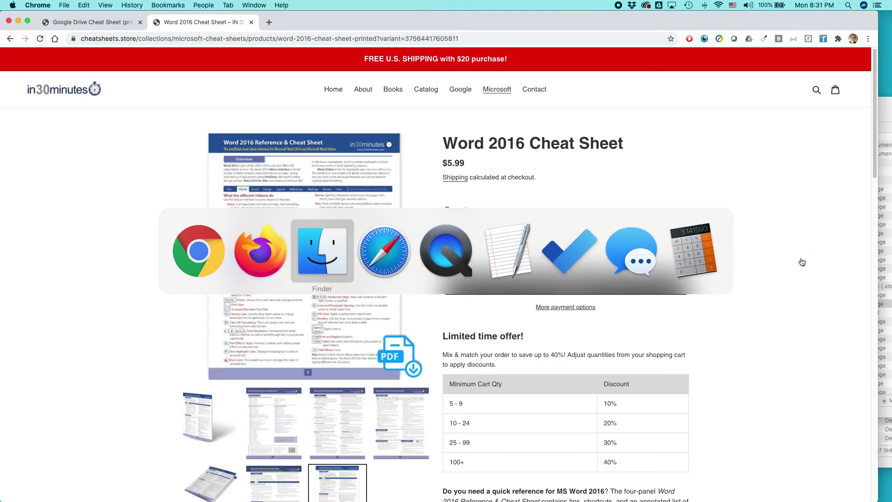
{"action": "key", "text": "super+Tab"}
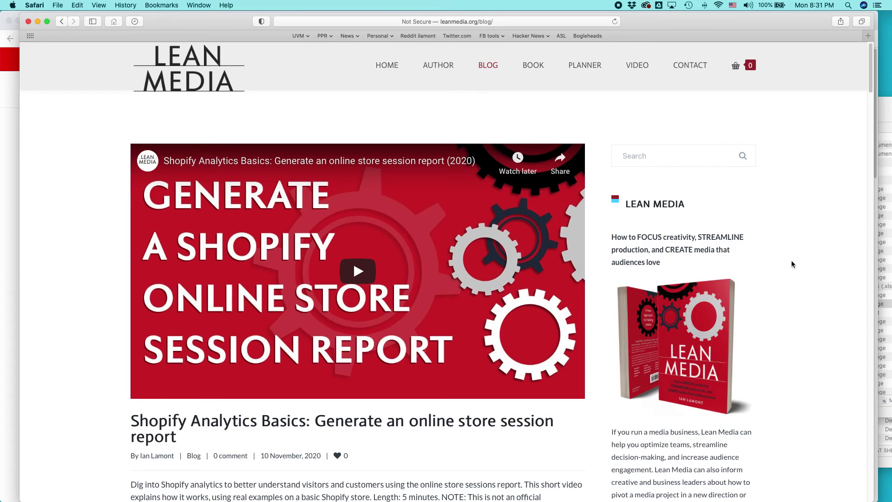